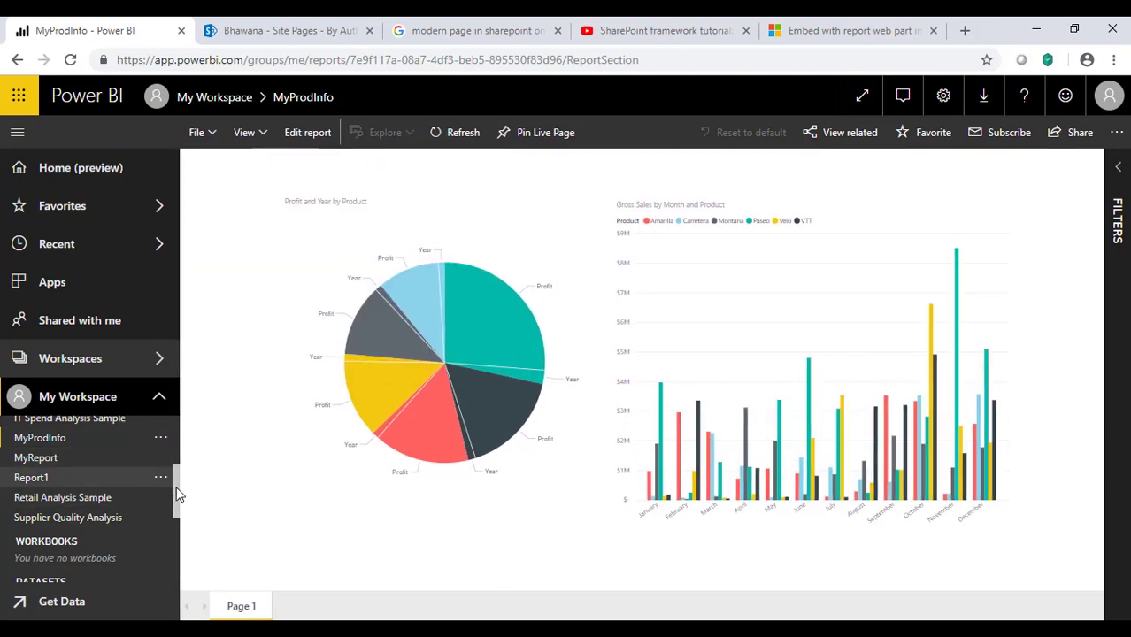
Collapse the workspace's Dashboards, Reports, Workbooks and Datasets sections.
scroll(177, 460, up, 3)
click(54, 432)
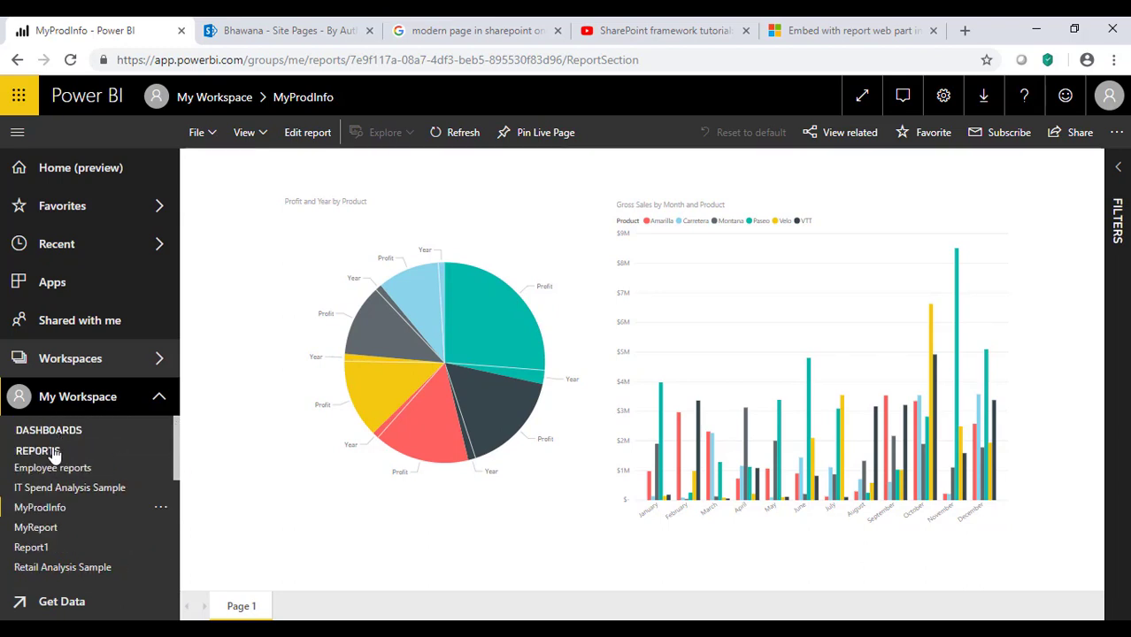
click(51, 451)
click(40, 472)
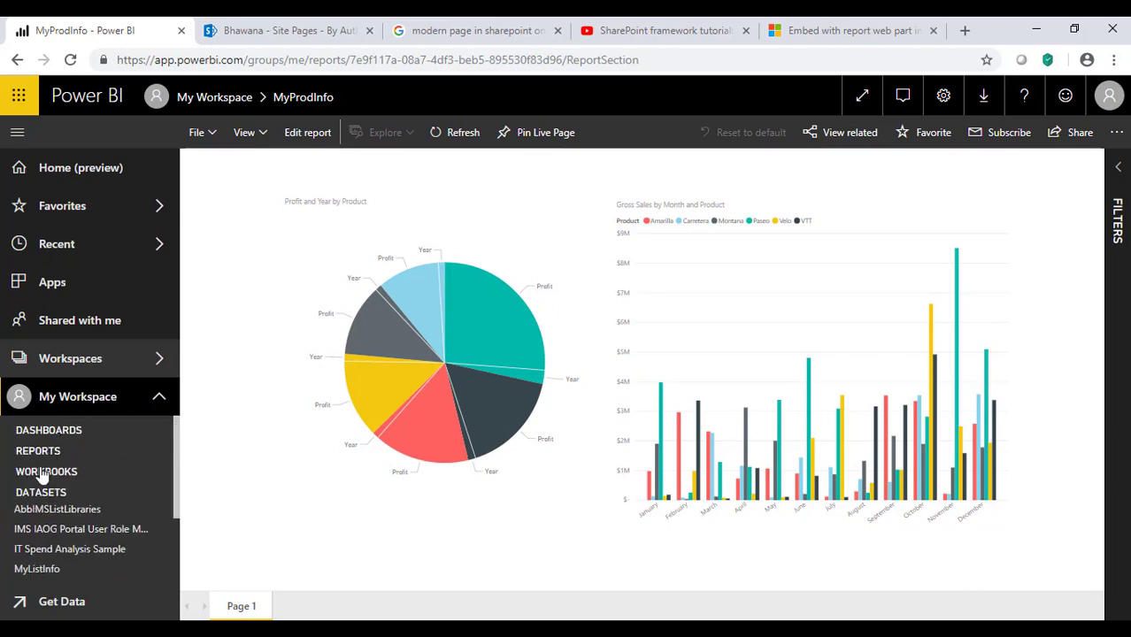
click(44, 492)
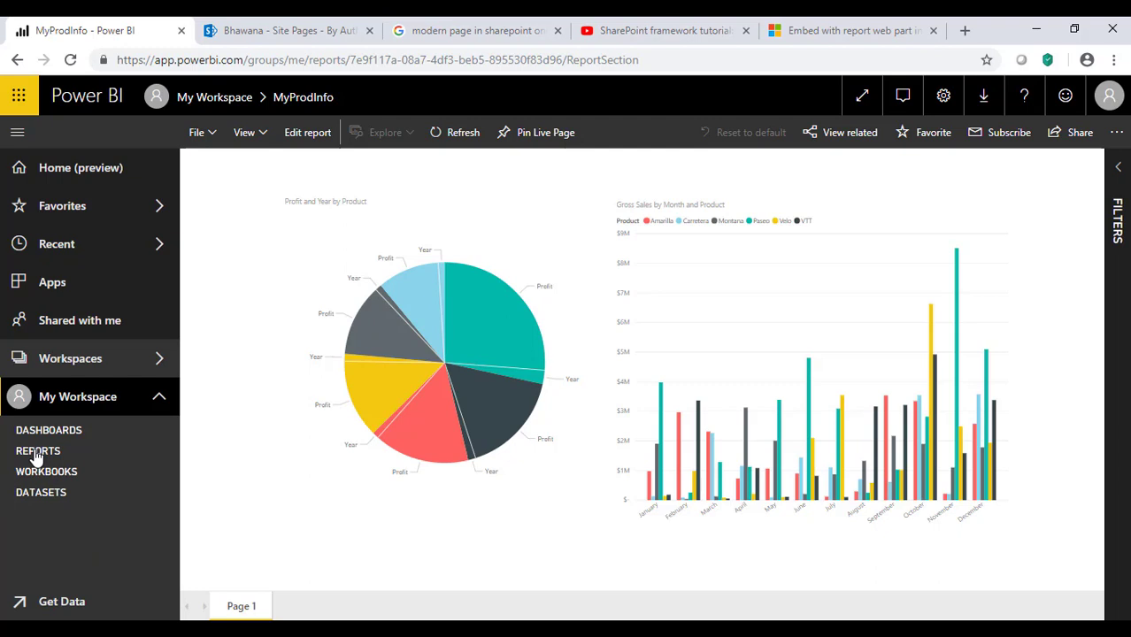
Expand Reports again and show the MyProdInfo report's File menu.
click(35, 453)
drag(33, 507, 44, 507)
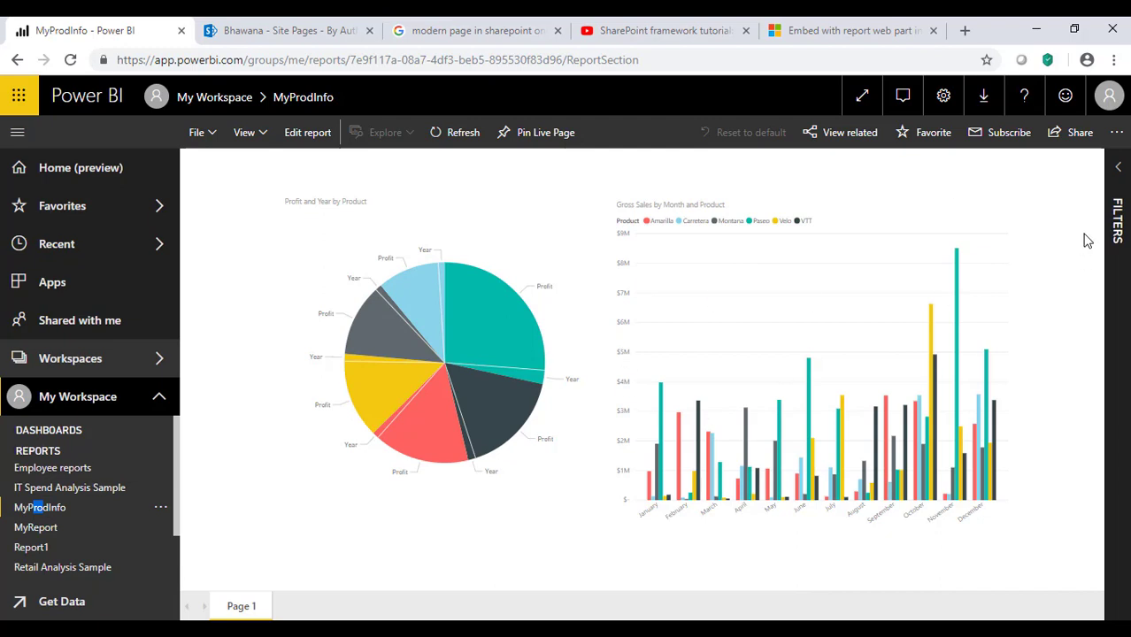
click(198, 133)
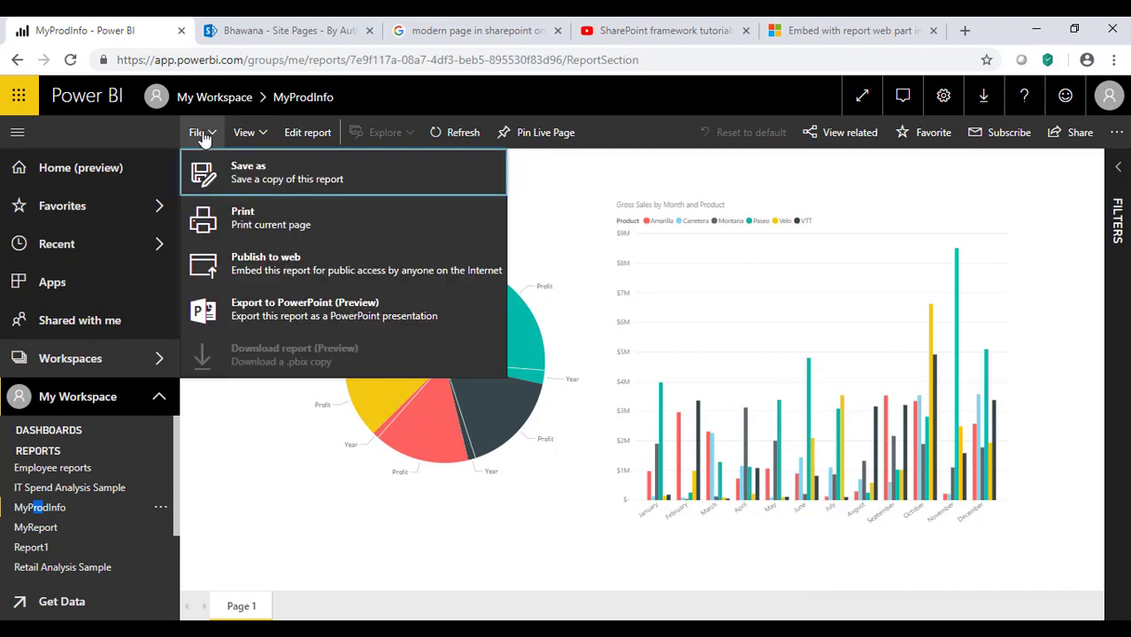
Publish MyProdInfo to the web and select its iframe embed HTML.
click(274, 270)
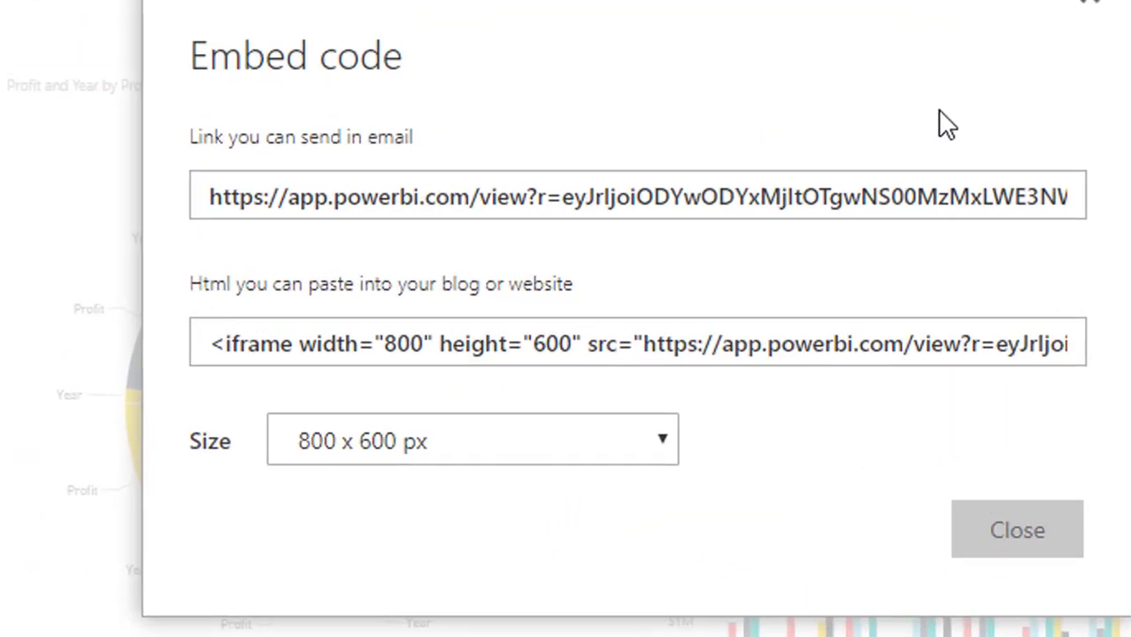
click(222, 213)
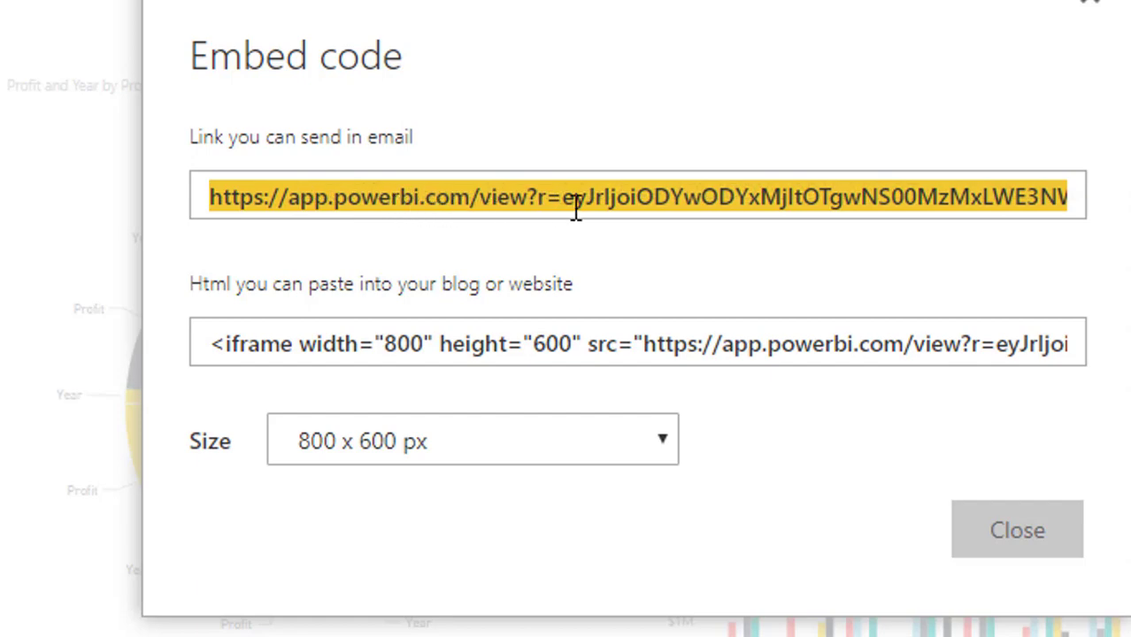
click(217, 343)
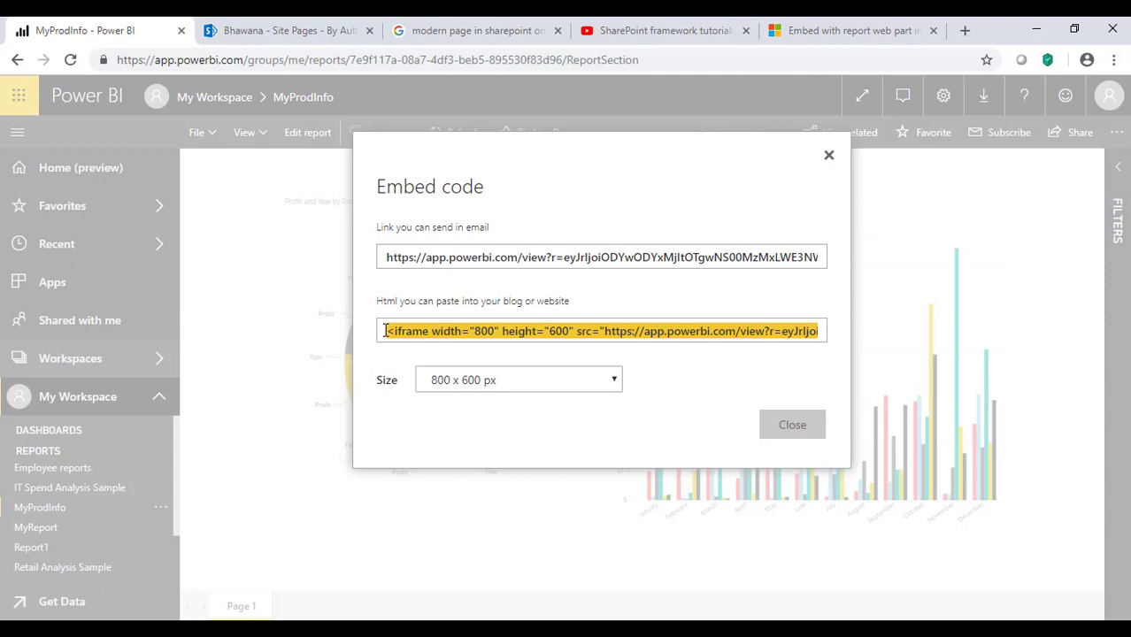
drag(385, 331, 846, 333)
click(816, 330)
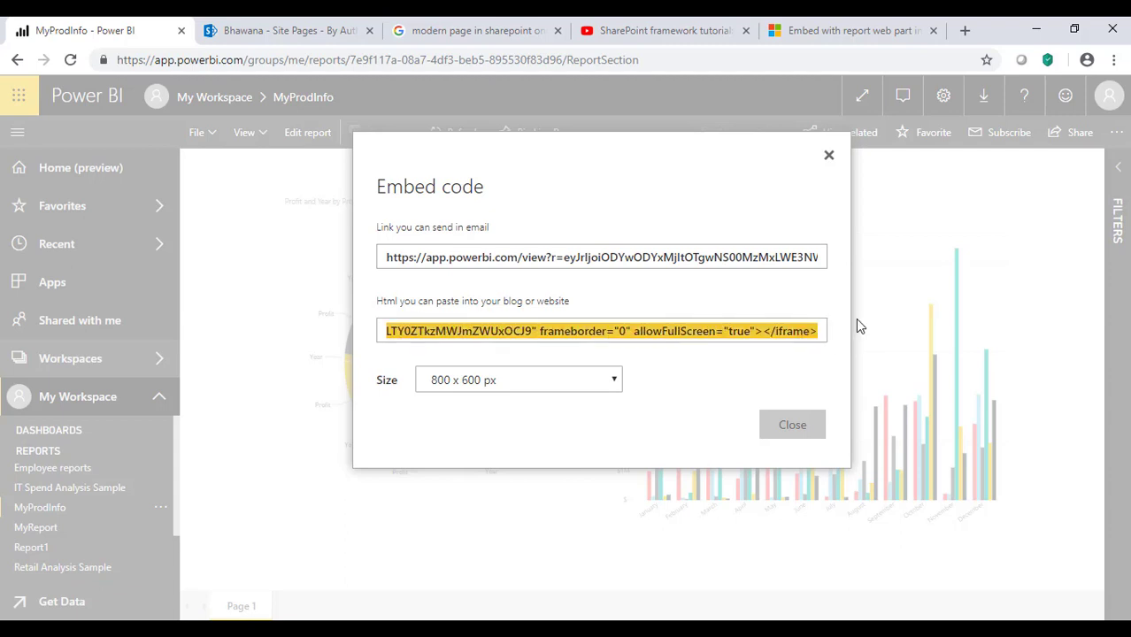
Keep the embed size at 800 x 600 px and go to the SharePoint tab.
click(485, 383)
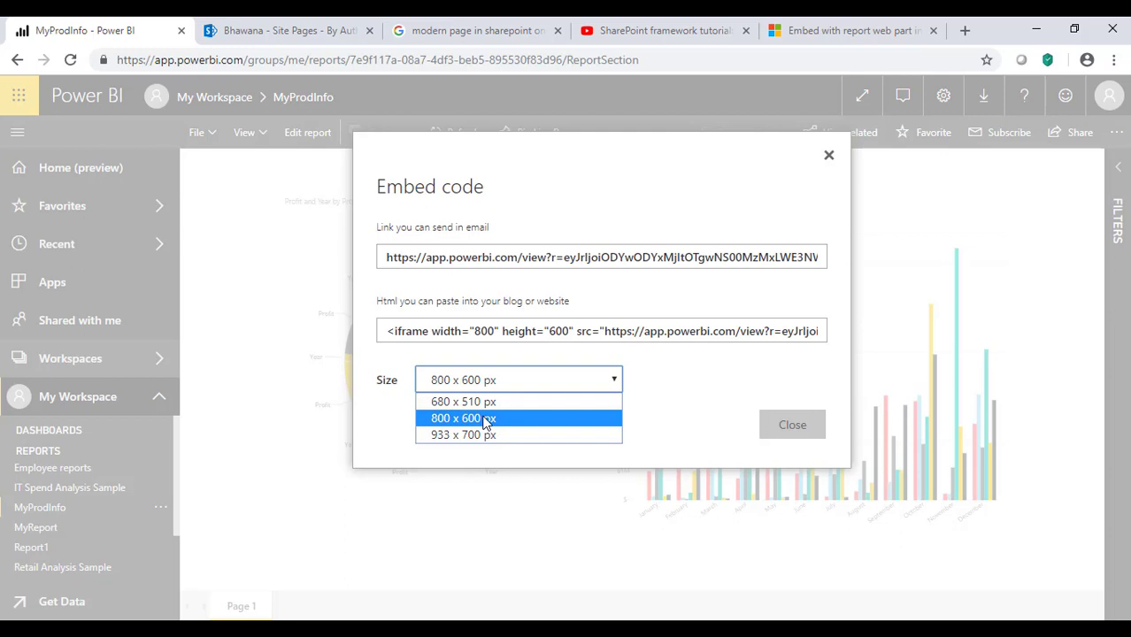
click(695, 395)
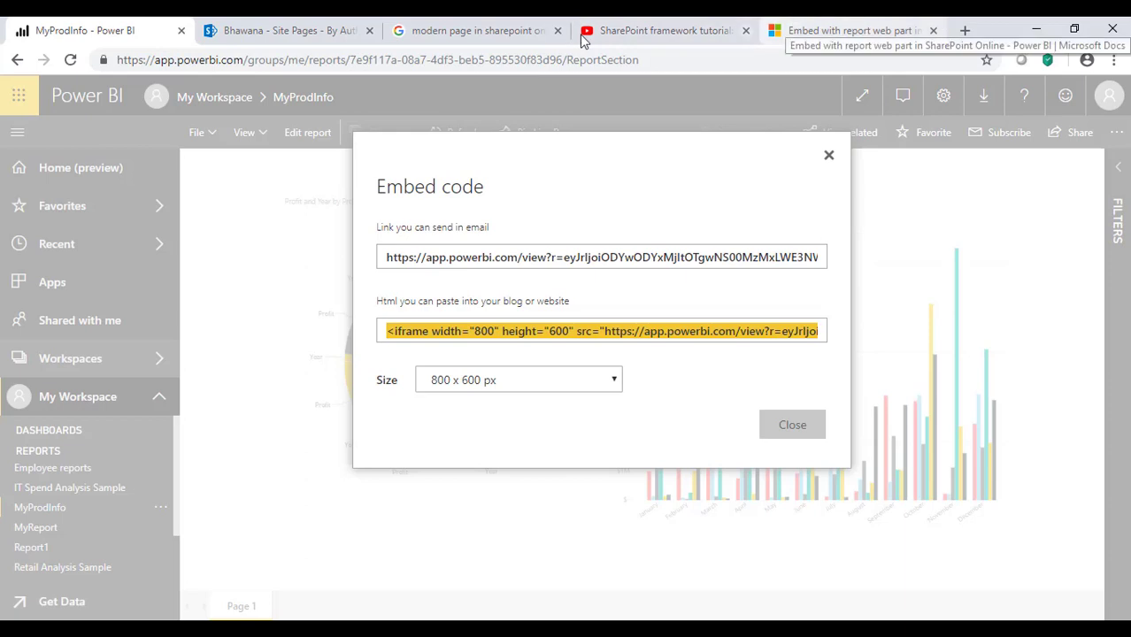
click(208, 26)
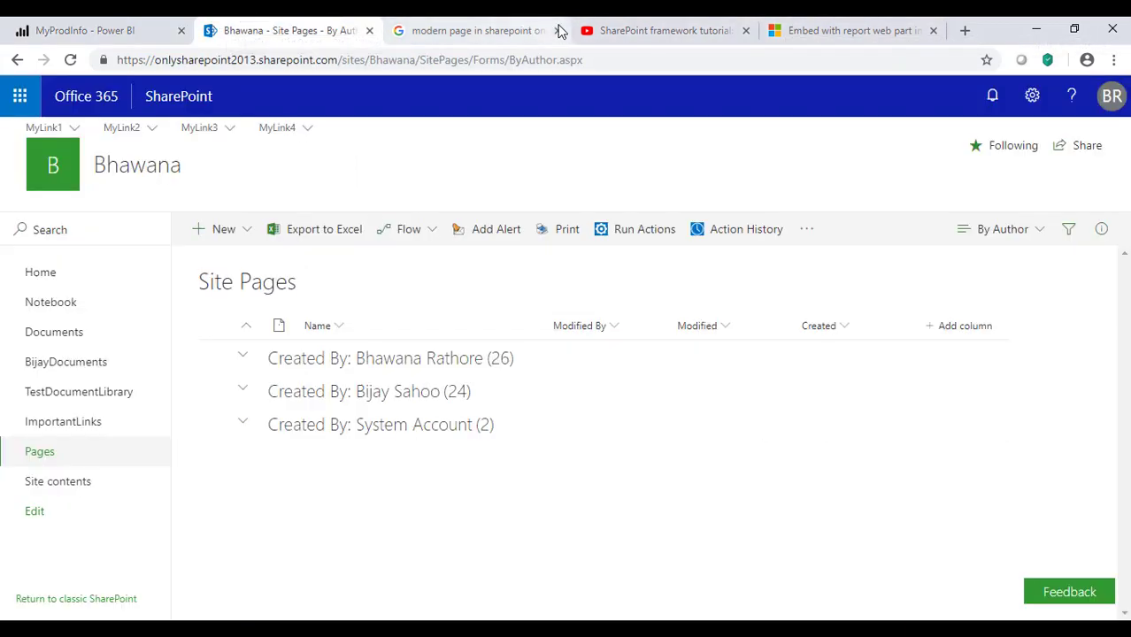
Close the Google search, YouTube and Embed web part docs tabs, then select the site address.
click(558, 30)
click(560, 31)
click(560, 31)
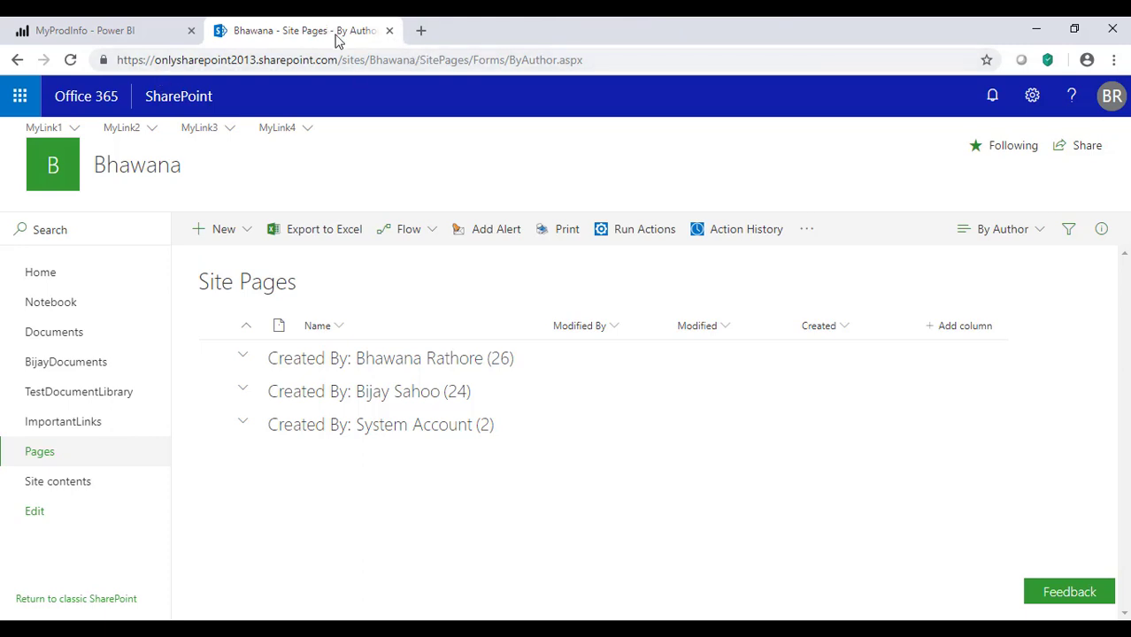
click(370, 60)
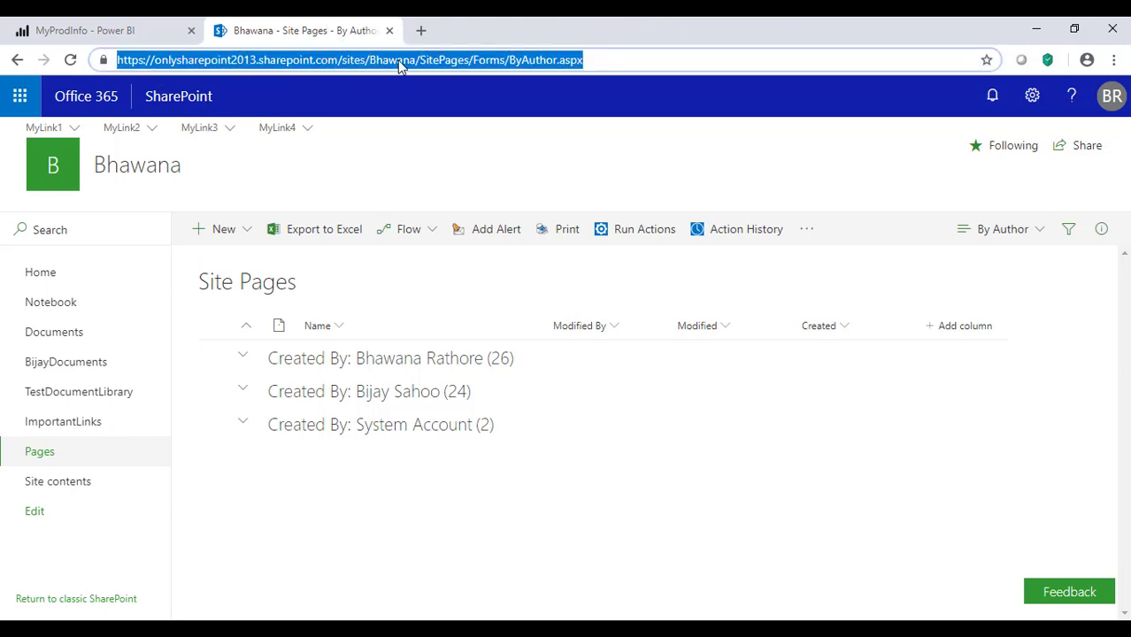
click(428, 59)
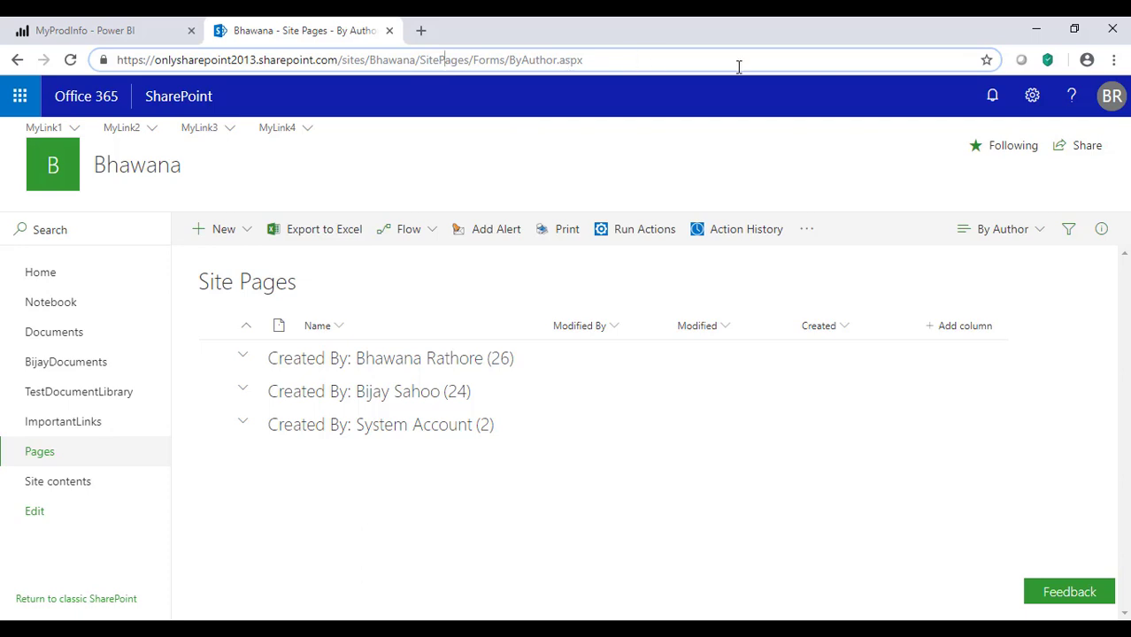
Go to Settings > Site contents and open Site Pages in a new tab.
click(1032, 95)
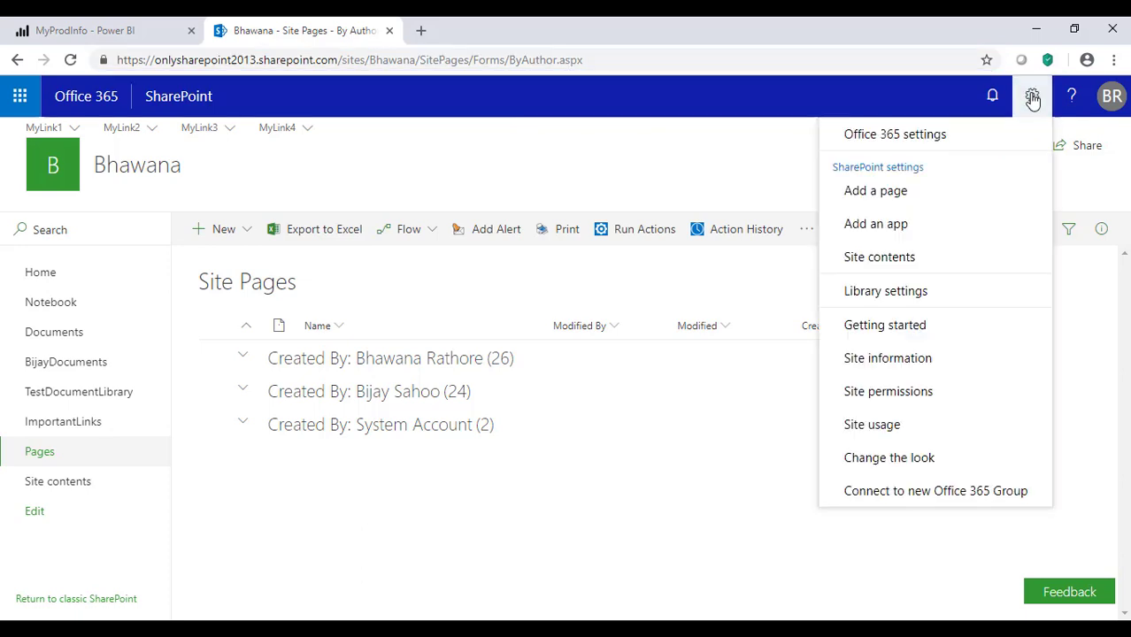
click(871, 255)
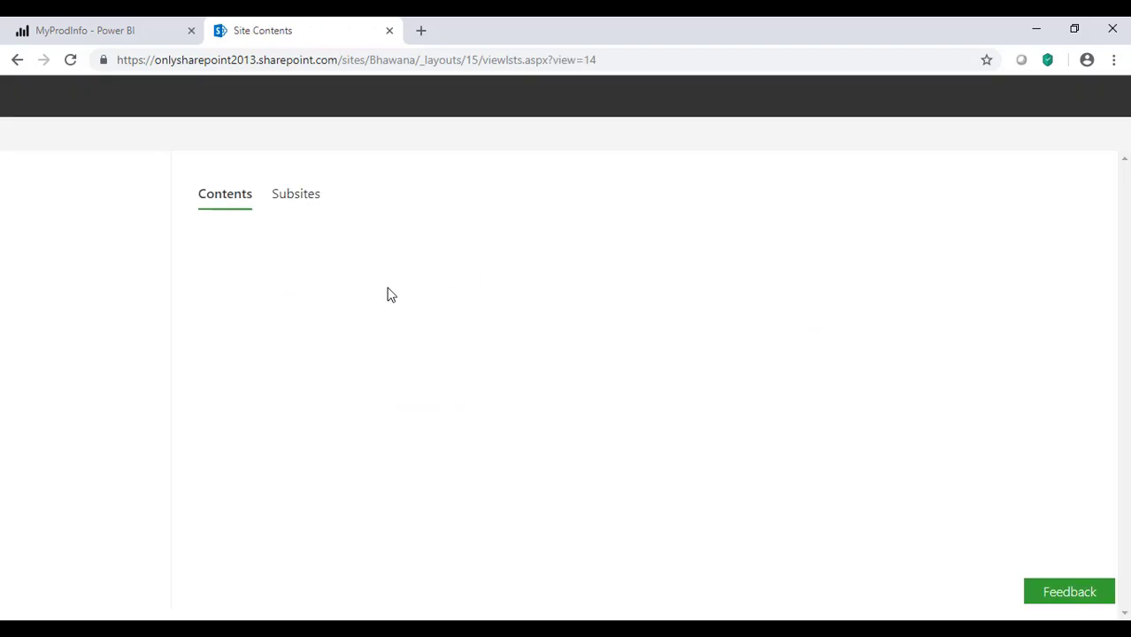
scroll(467, 452, down, 5)
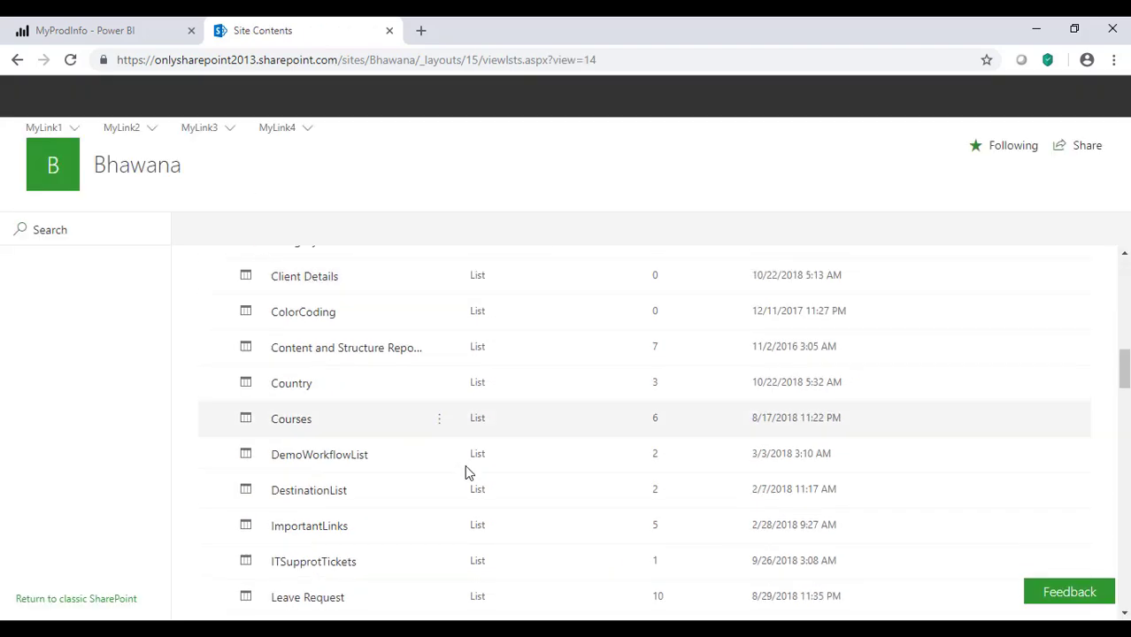
scroll(466, 474, down, 8)
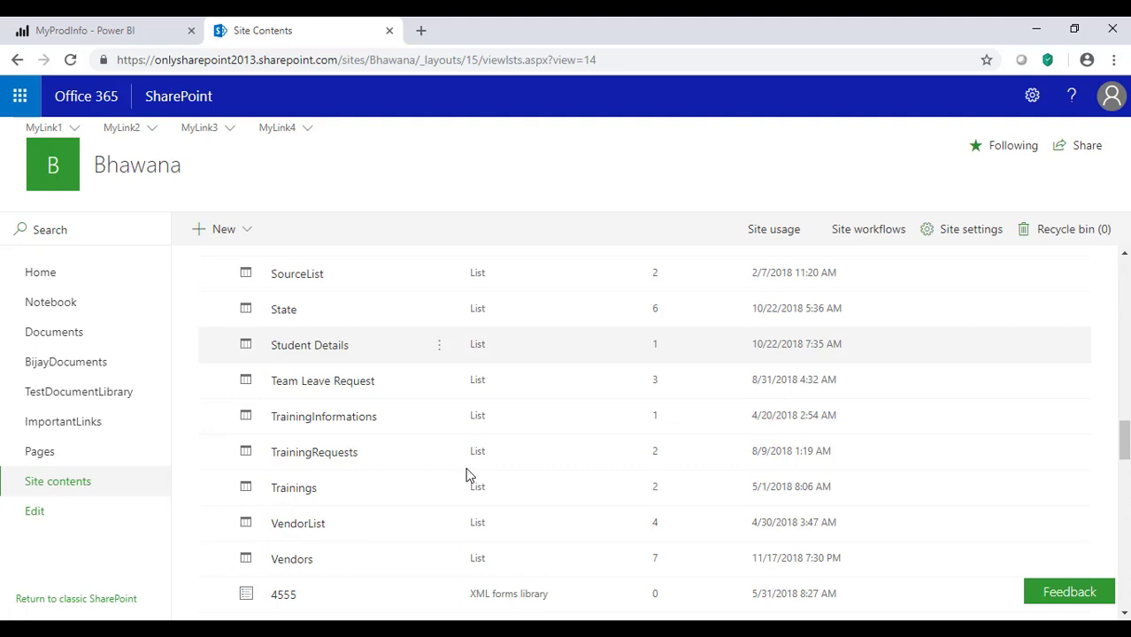
scroll(467, 475, down, 5)
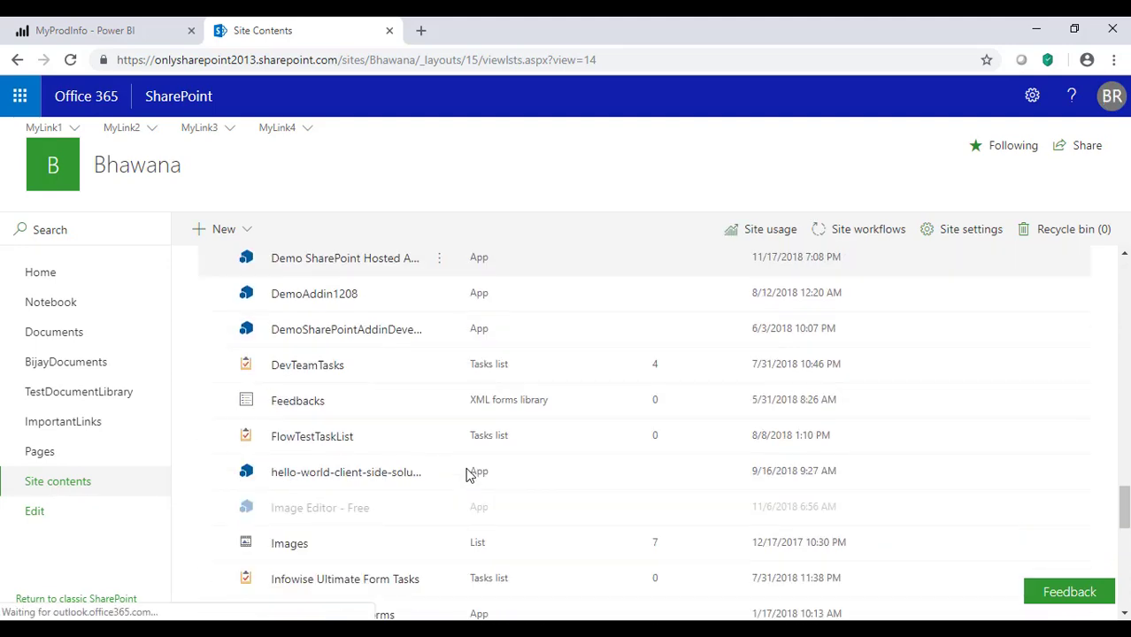
scroll(466, 475, down, 5)
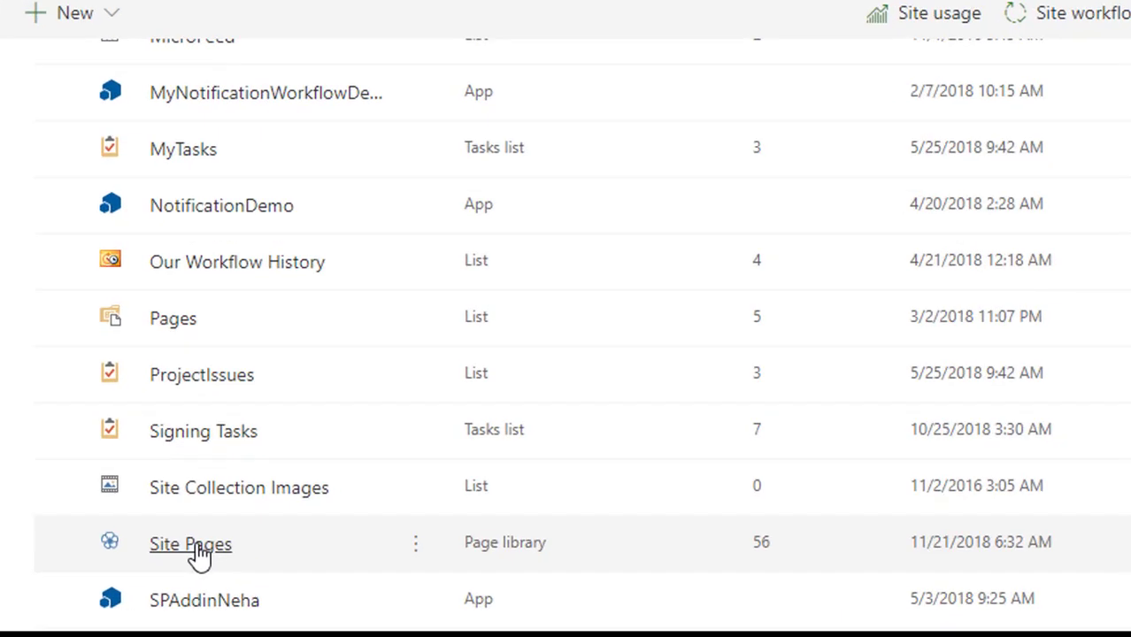
click(299, 569)
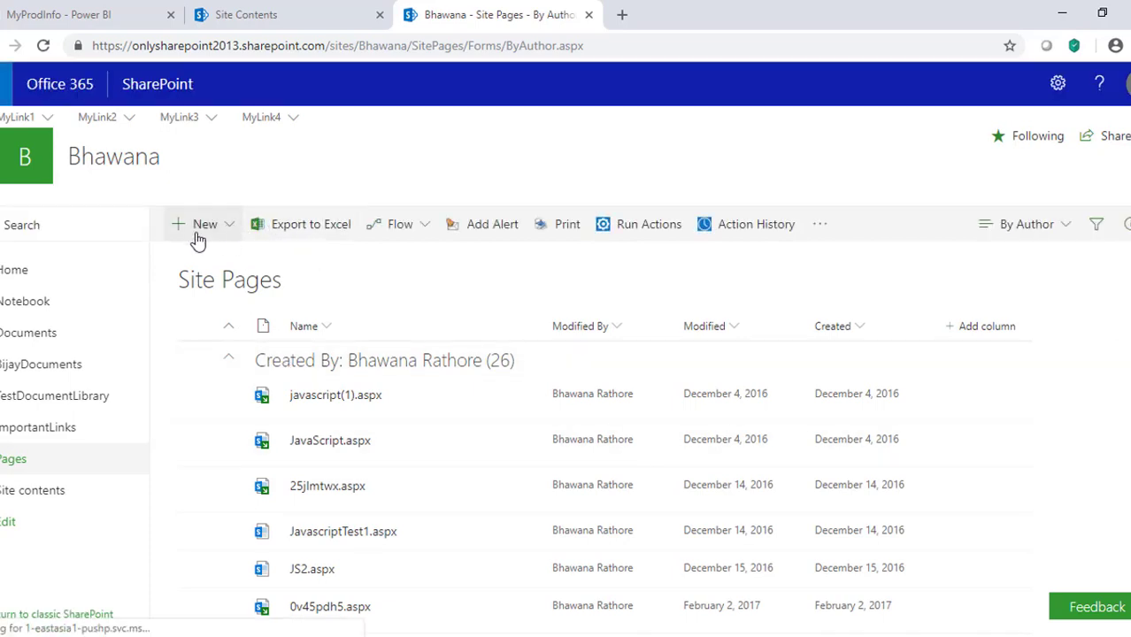
Create a new modern site page and title it 'PowerBIModenPage'.
click(232, 232)
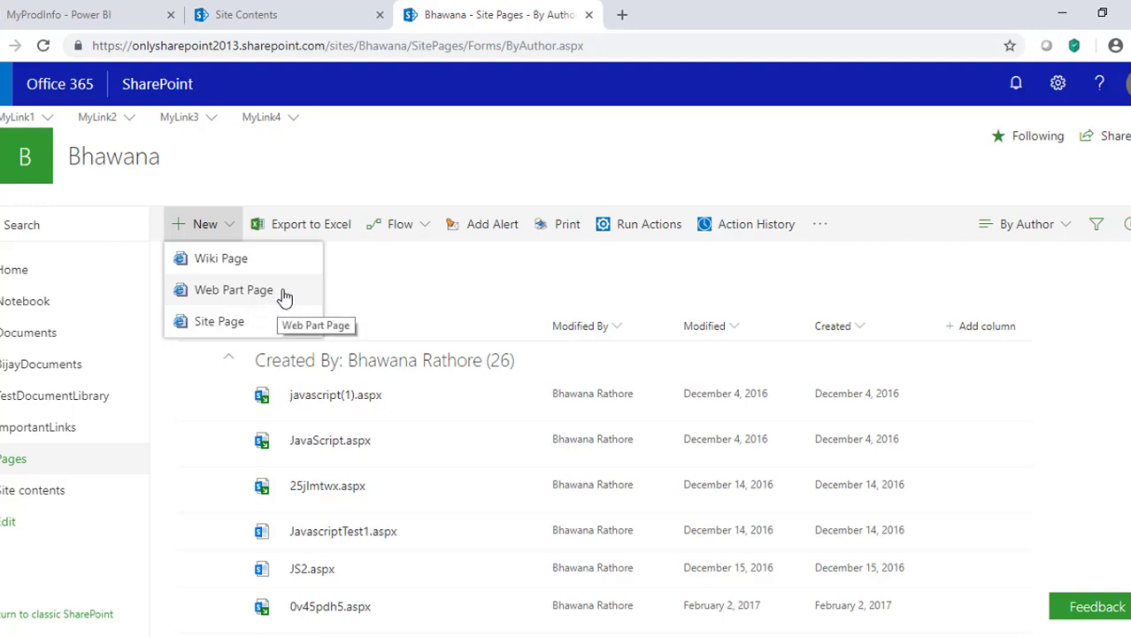
click(217, 324)
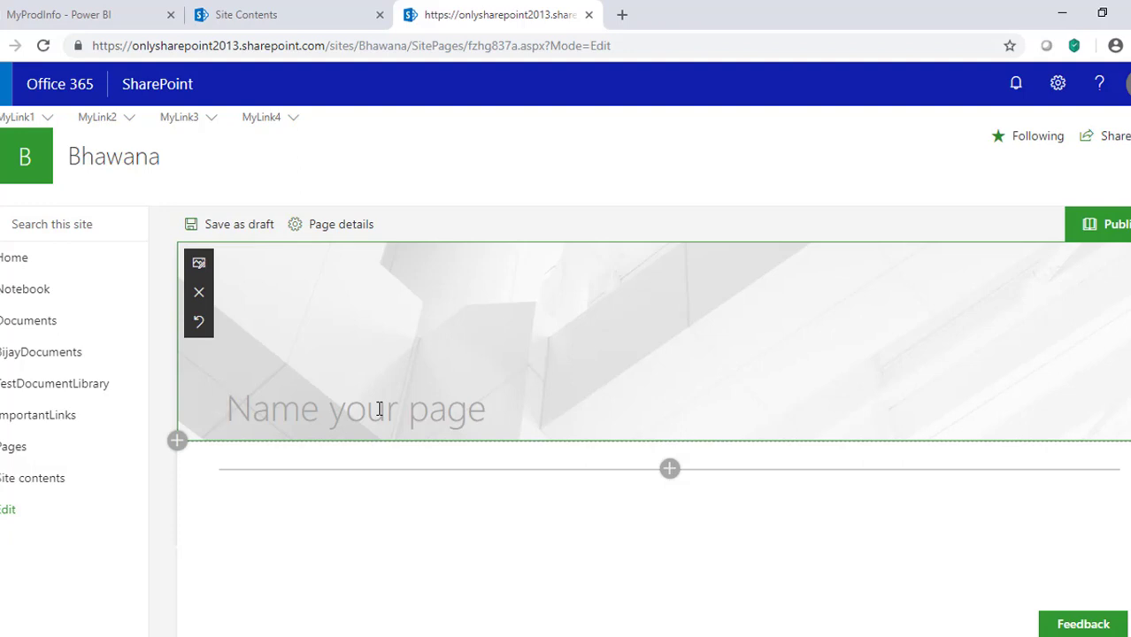
text(Power)
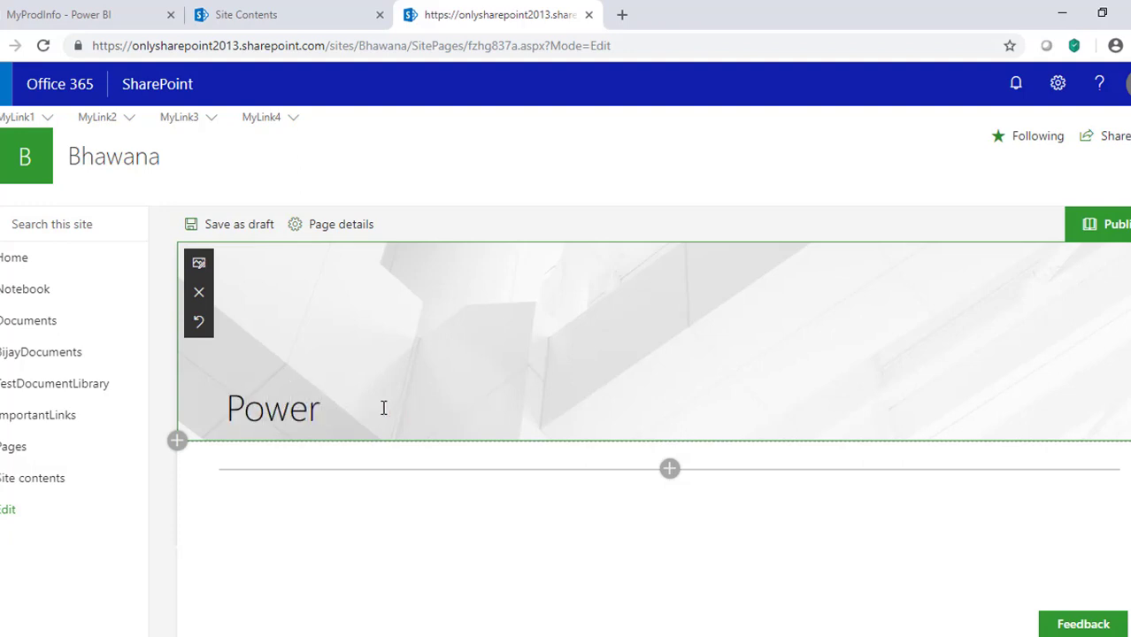
text(BIMOdern)
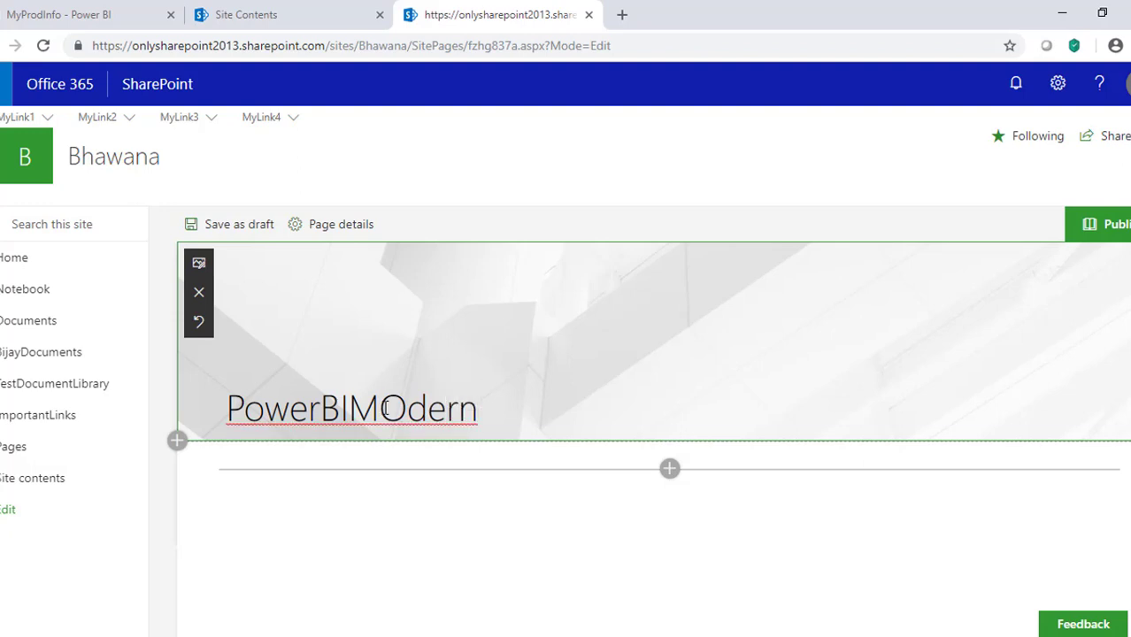
key(BackSpace)
key(BackSpace)
key(BackSpace)
key(BackSpace)
key(BackSpace)
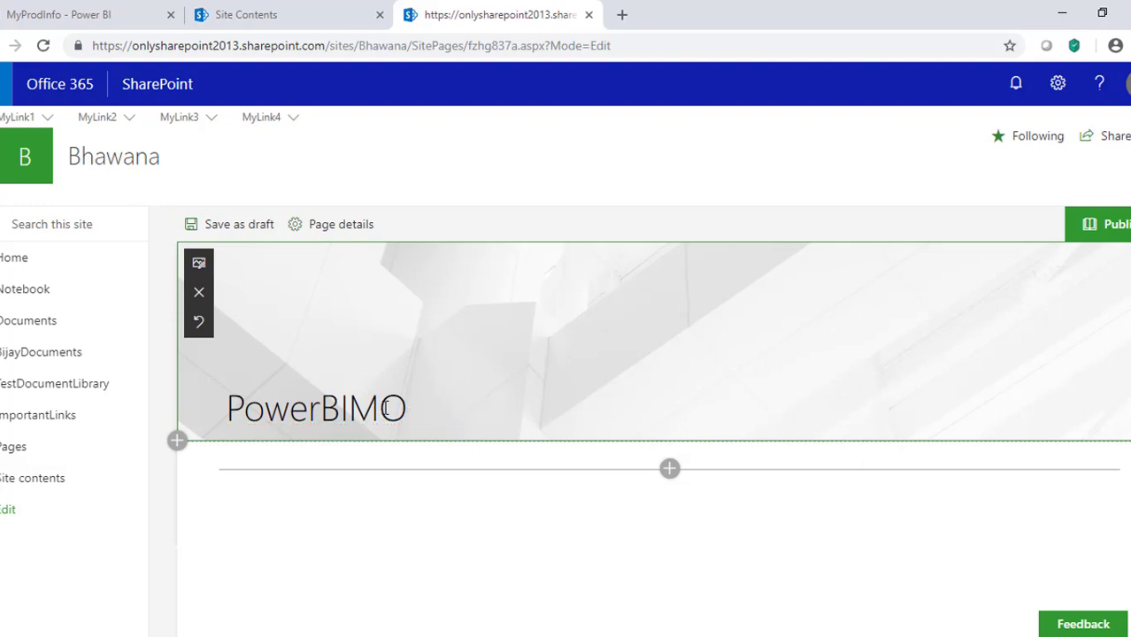
text(ode)
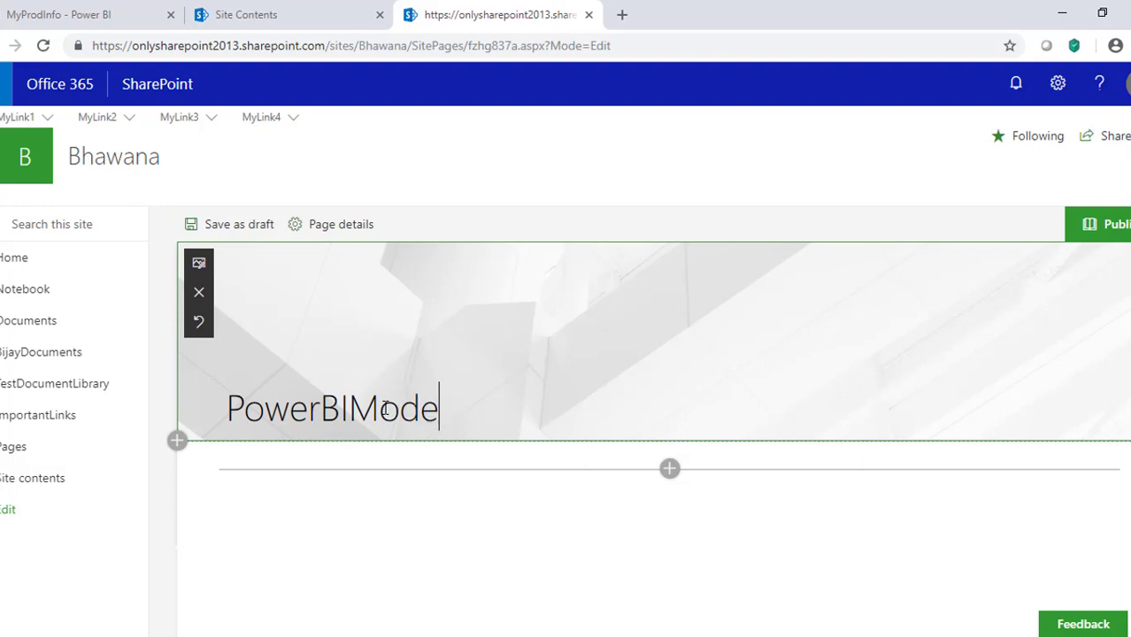
text(n Page)
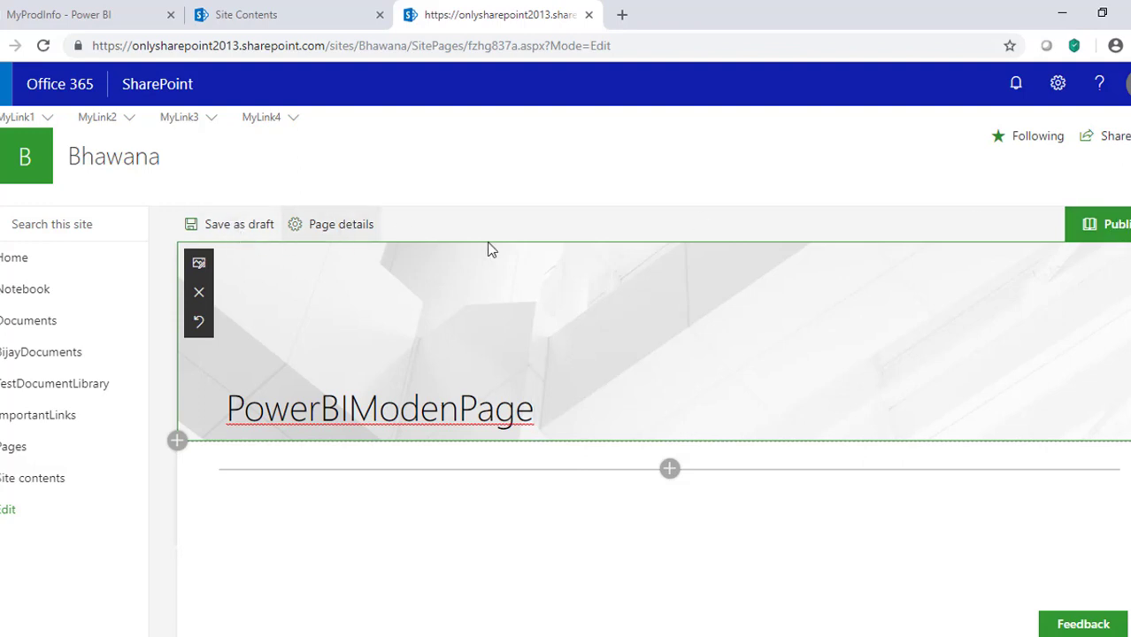
Publish PowerBIModenPage, dismiss the sharing suggestions, and return to edit mode.
click(1117, 228)
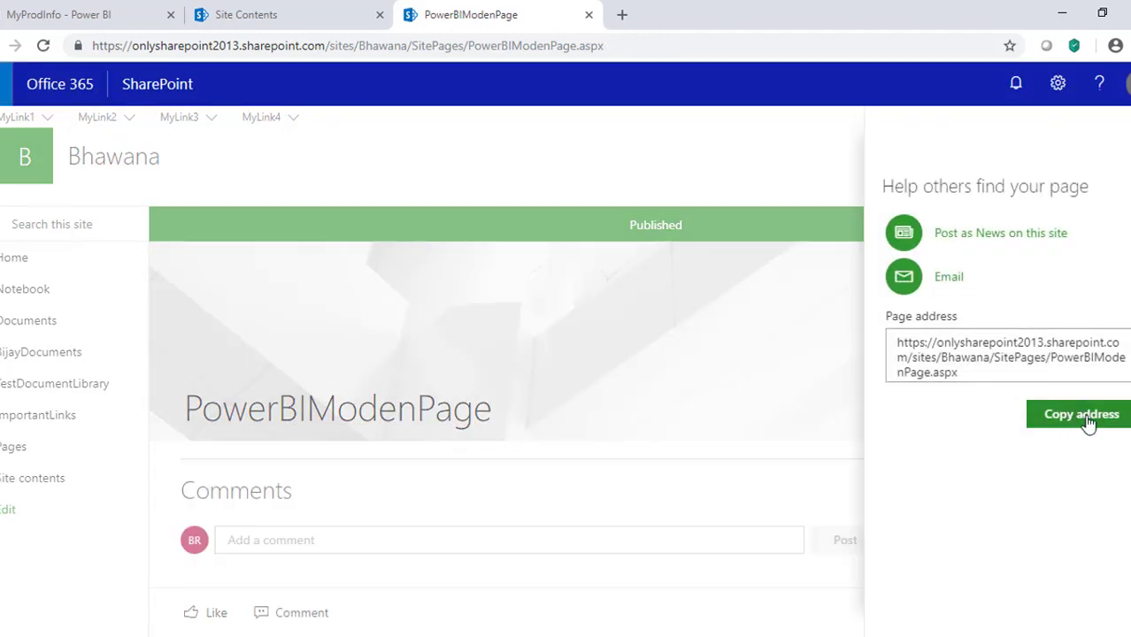
click(74, 624)
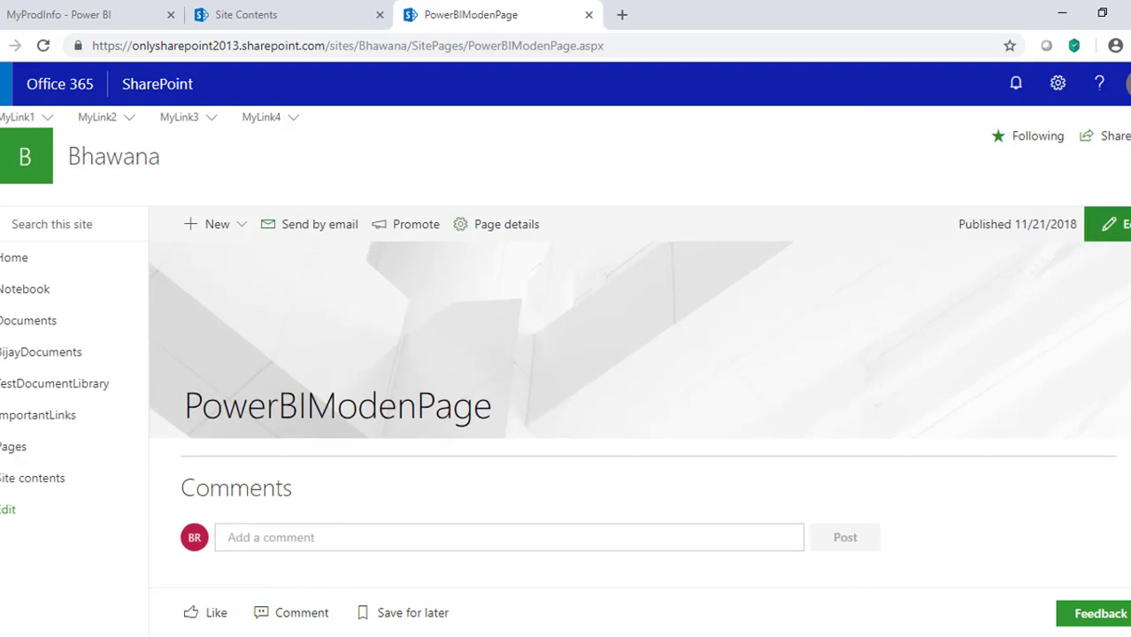
click(1110, 224)
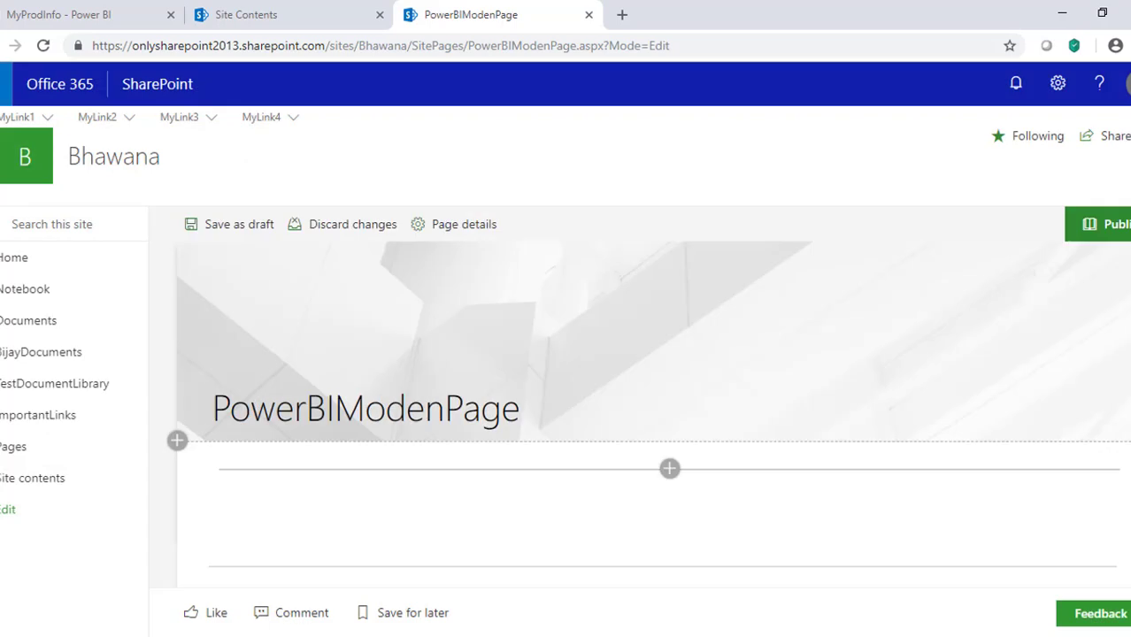
mouse_move(773, 386)
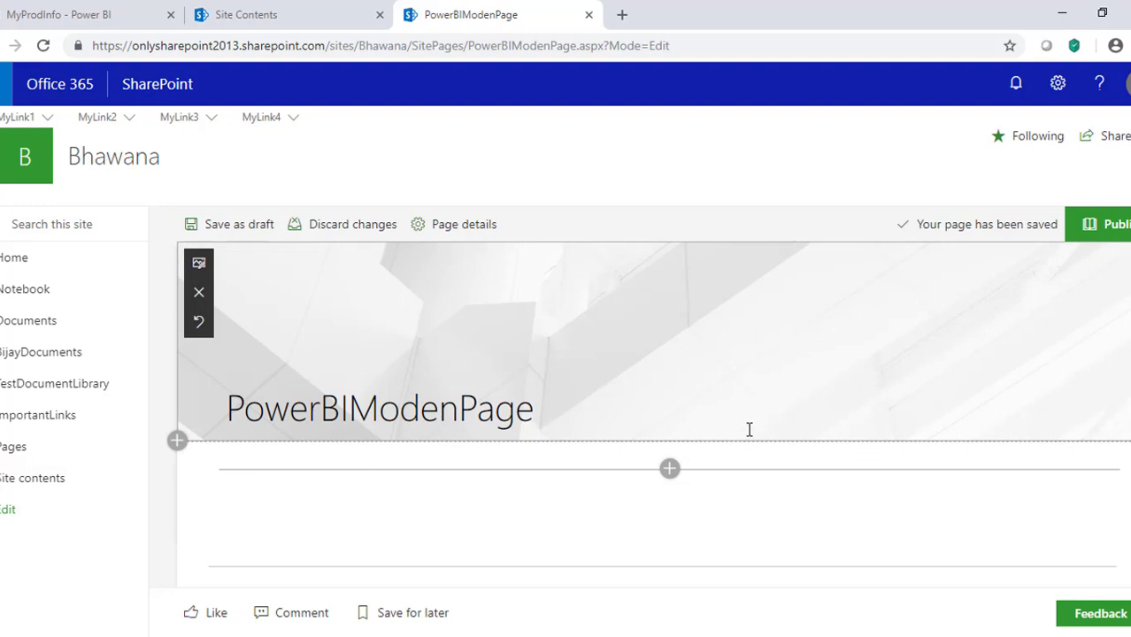
Add an Embed web part to the page's first section from the web part picker.
click(670, 470)
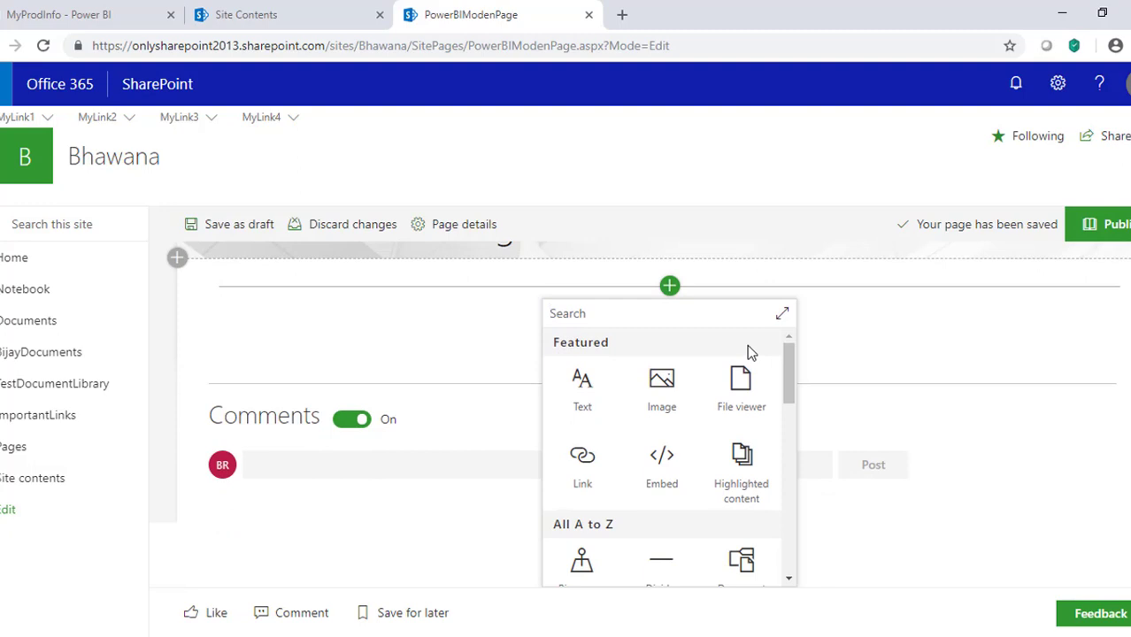
scroll(791, 363, down, 2)
scroll(792, 371, up, 2)
drag(796, 367, 788, 513)
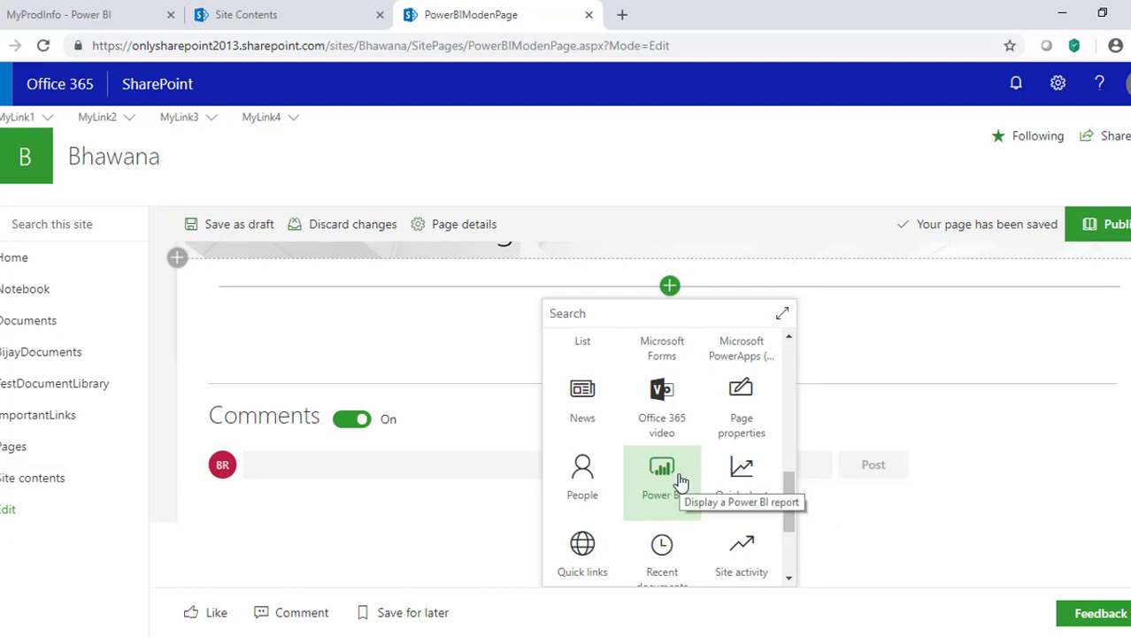
drag(790, 493, 781, 376)
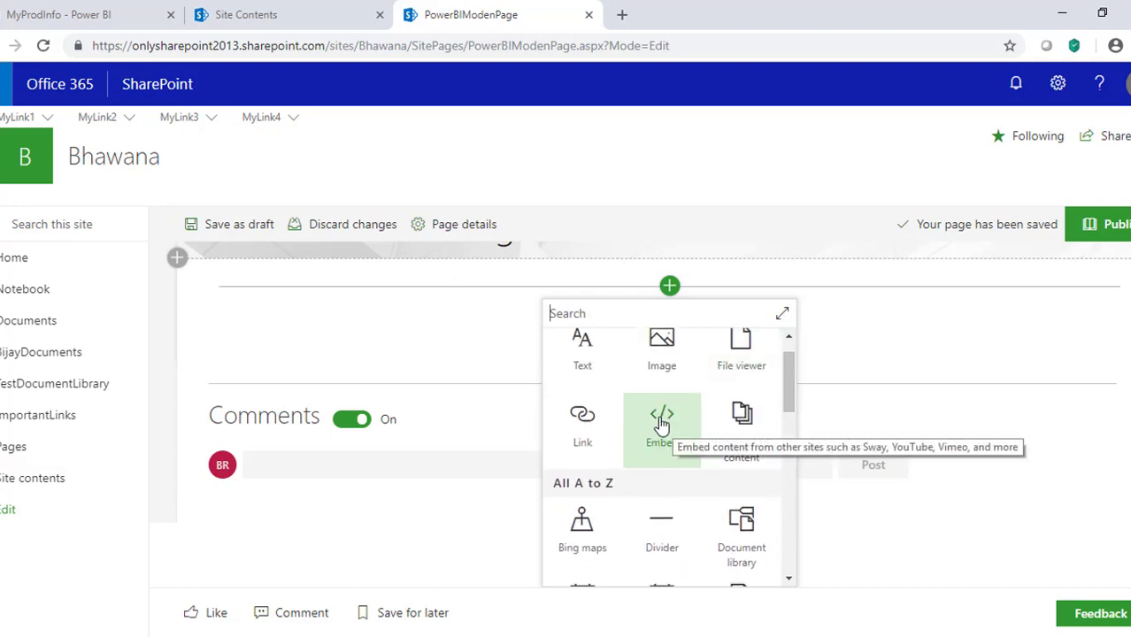
click(665, 425)
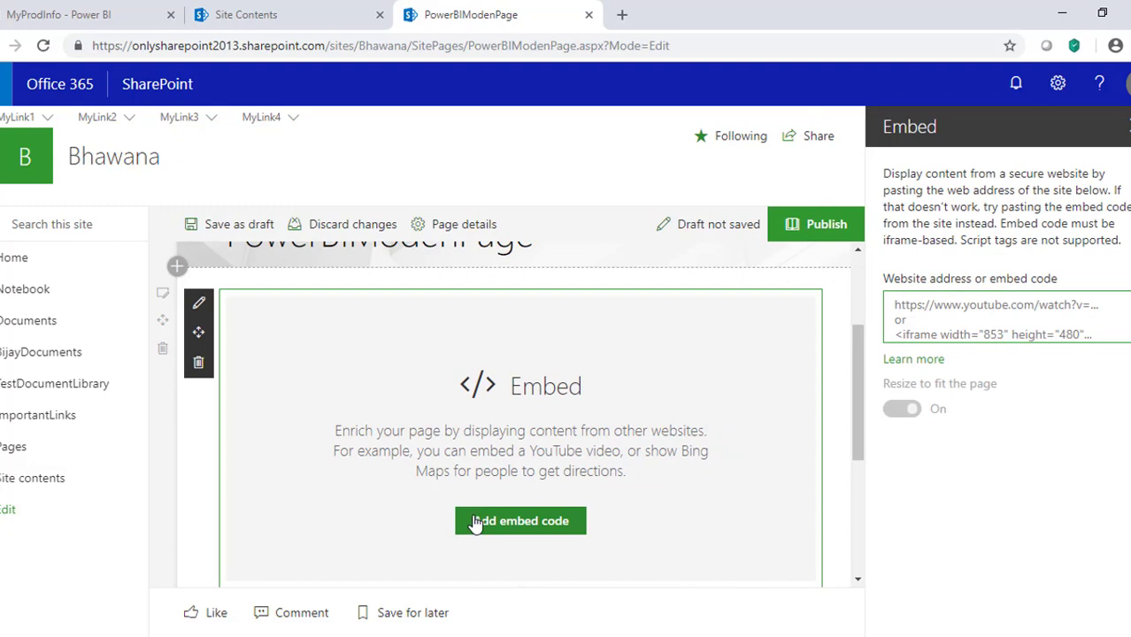
Focus the Embed web part's embed code field, then return to the Power BI report.
click(538, 528)
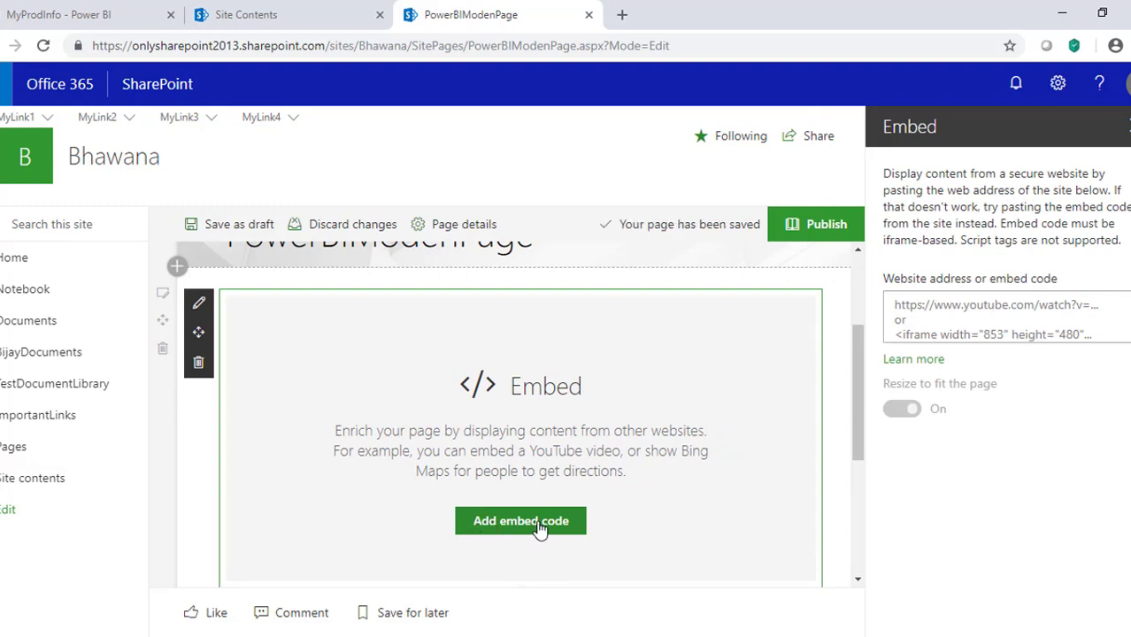
click(963, 307)
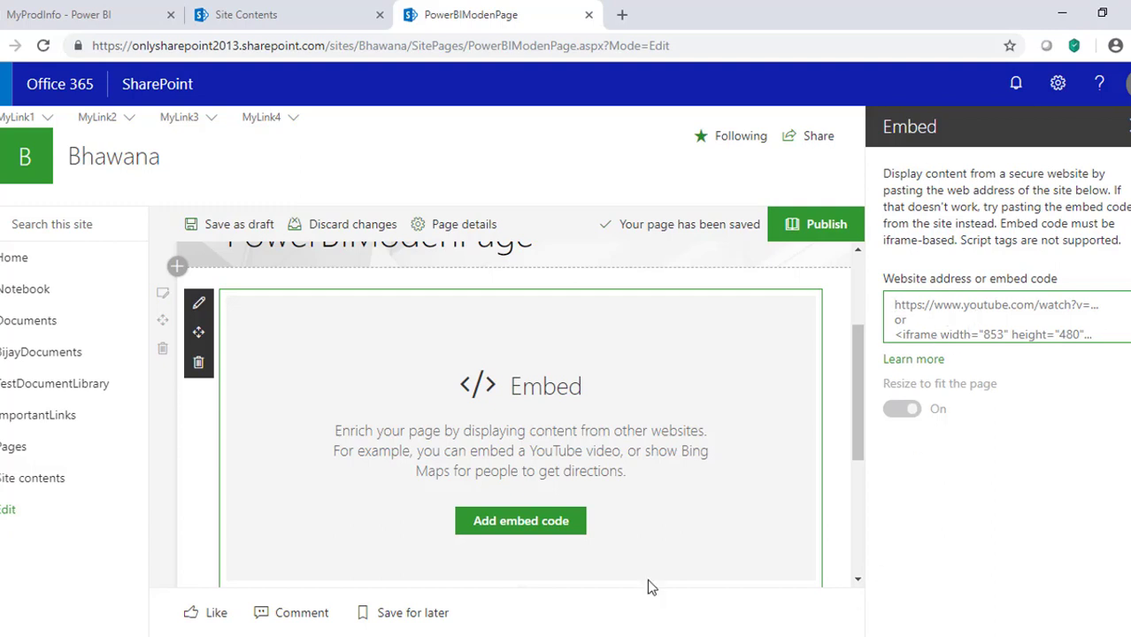
click(143, 13)
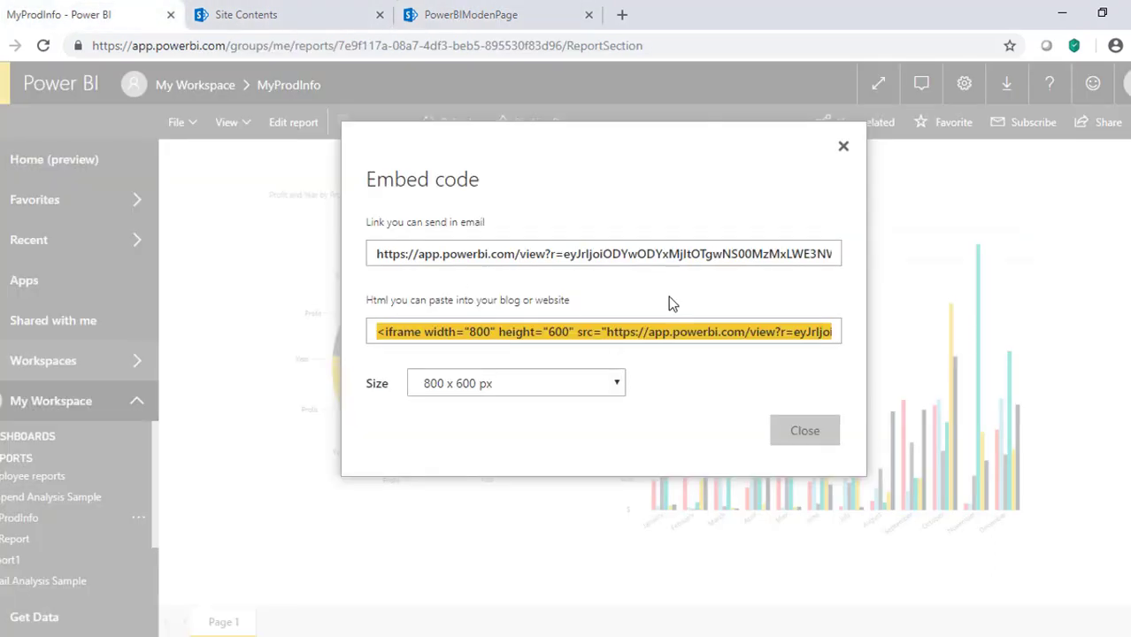
Change the embed size to 933 x 700 px and copy the iframe code.
click(433, 334)
key(ctrl+a)
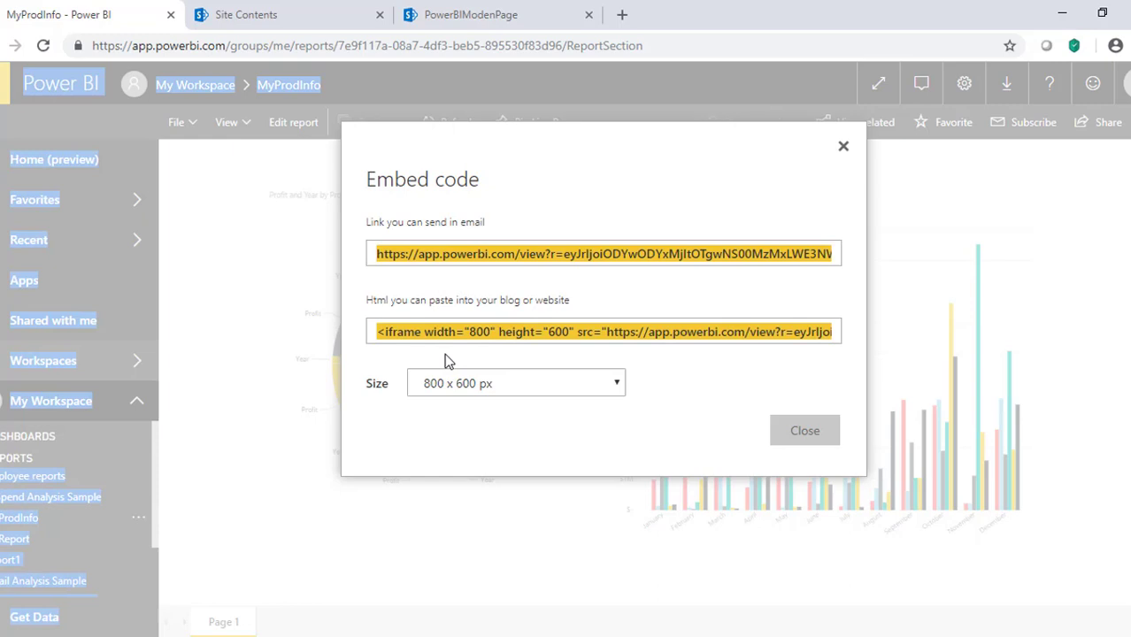
click(439, 334)
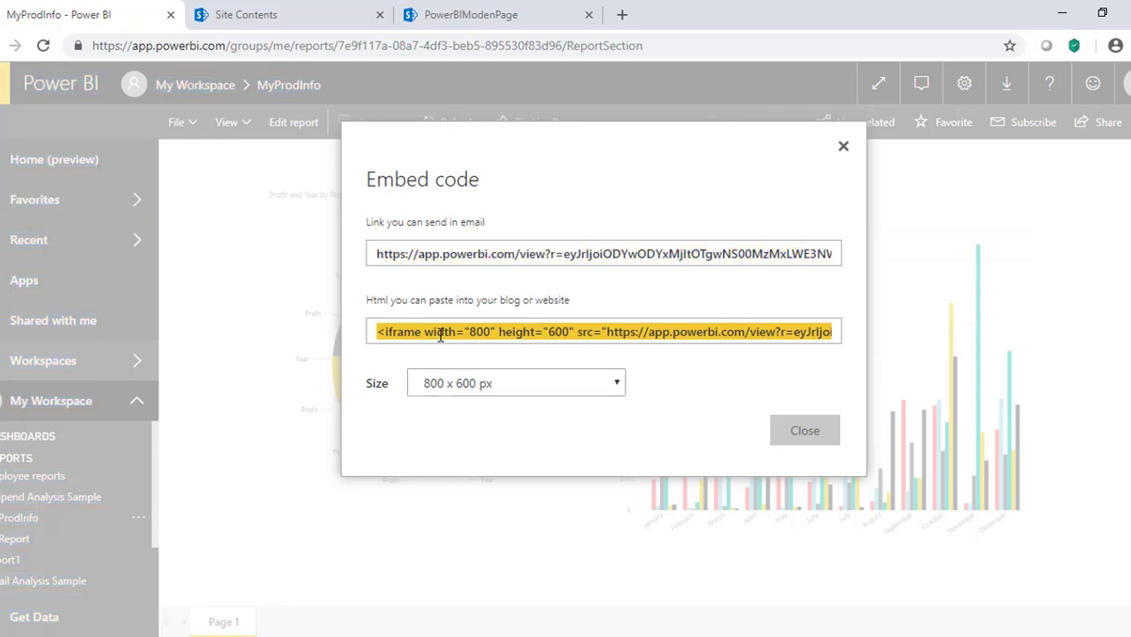
click(543, 386)
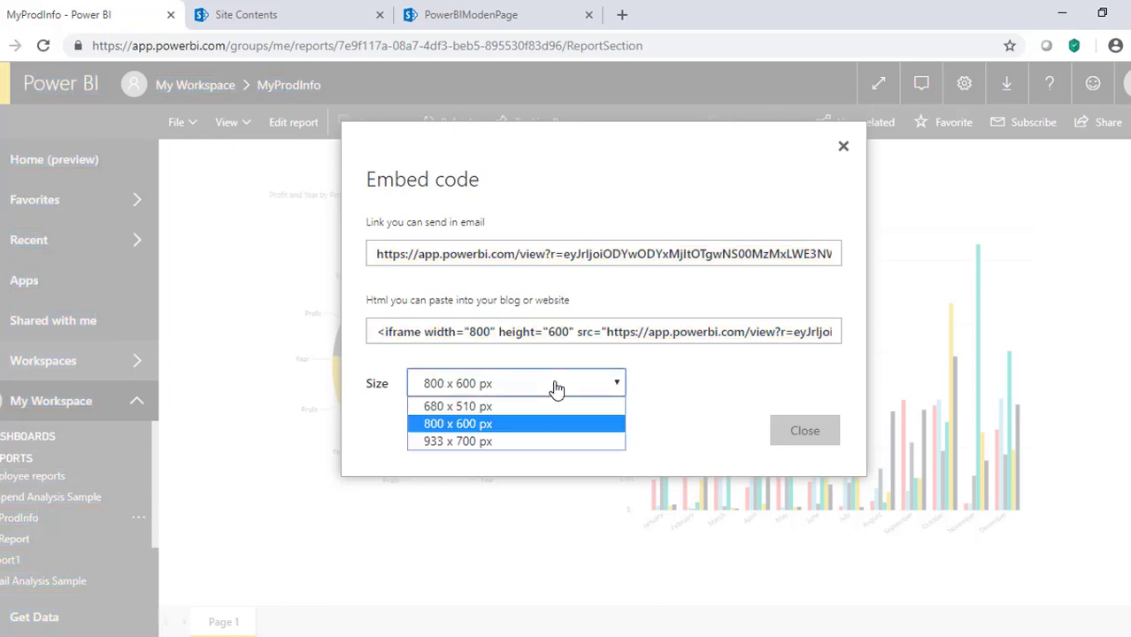
click(478, 441)
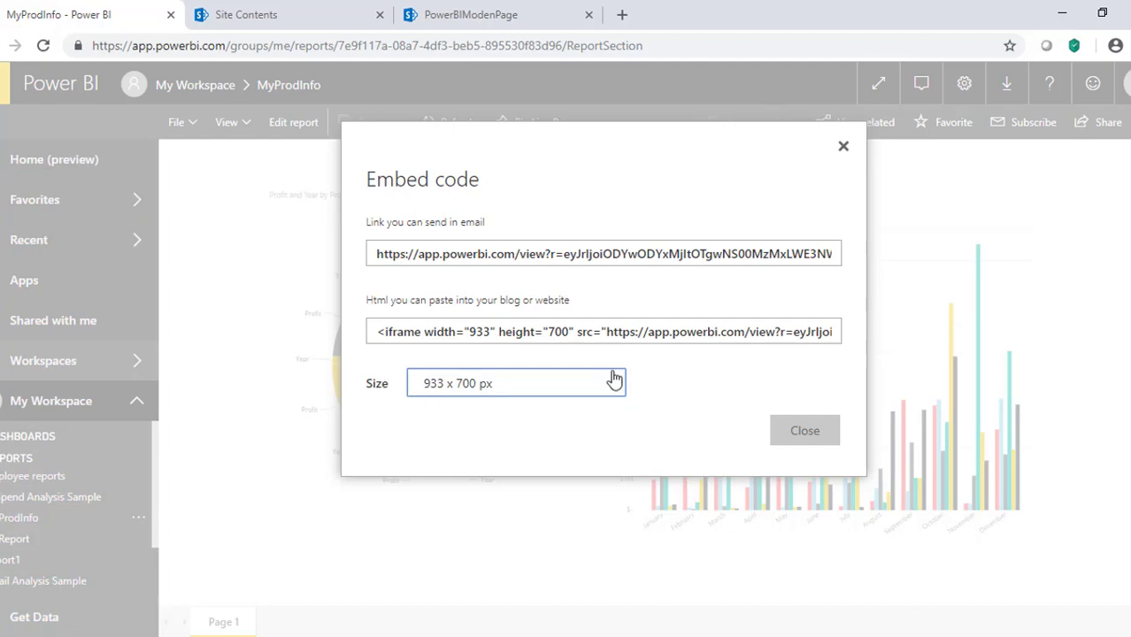
key(alt+Tab)
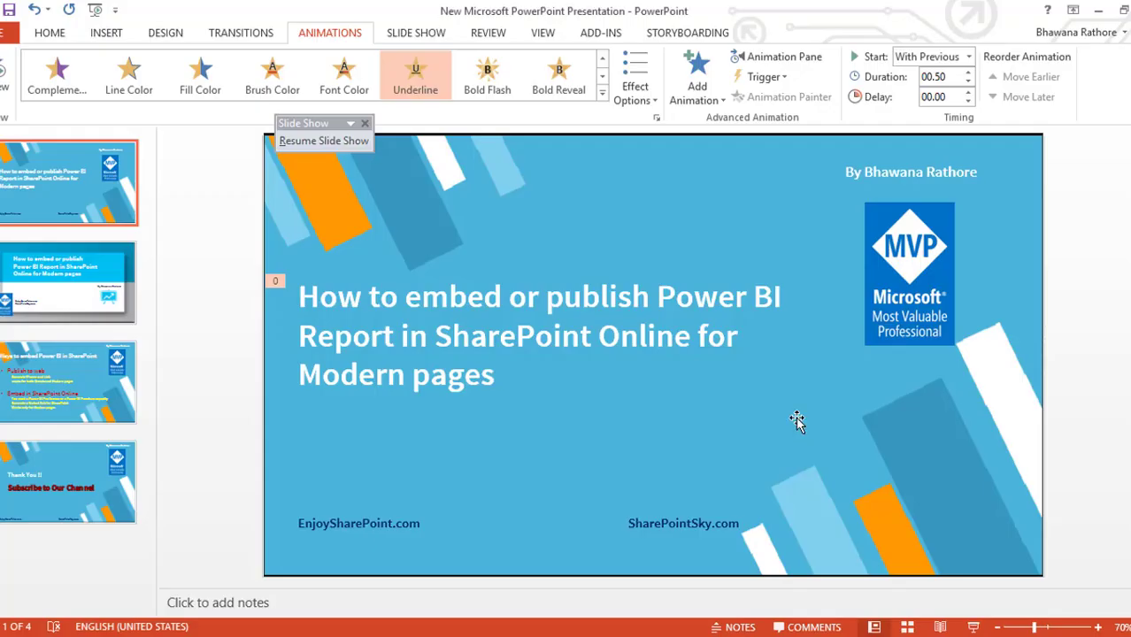
key(alt+Tab)
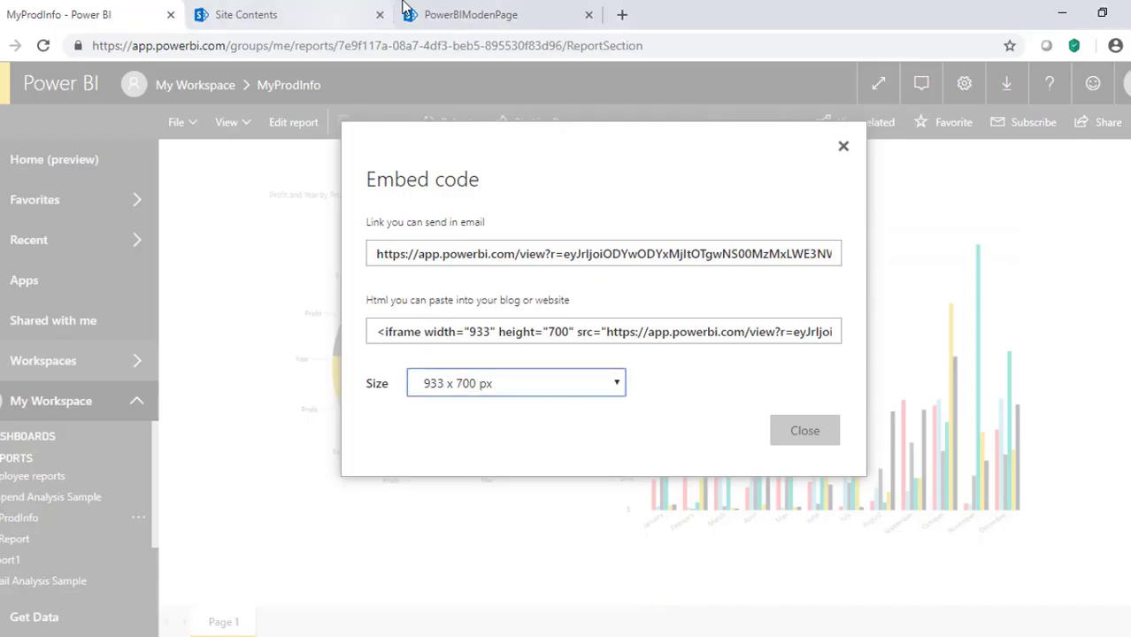
click(478, 15)
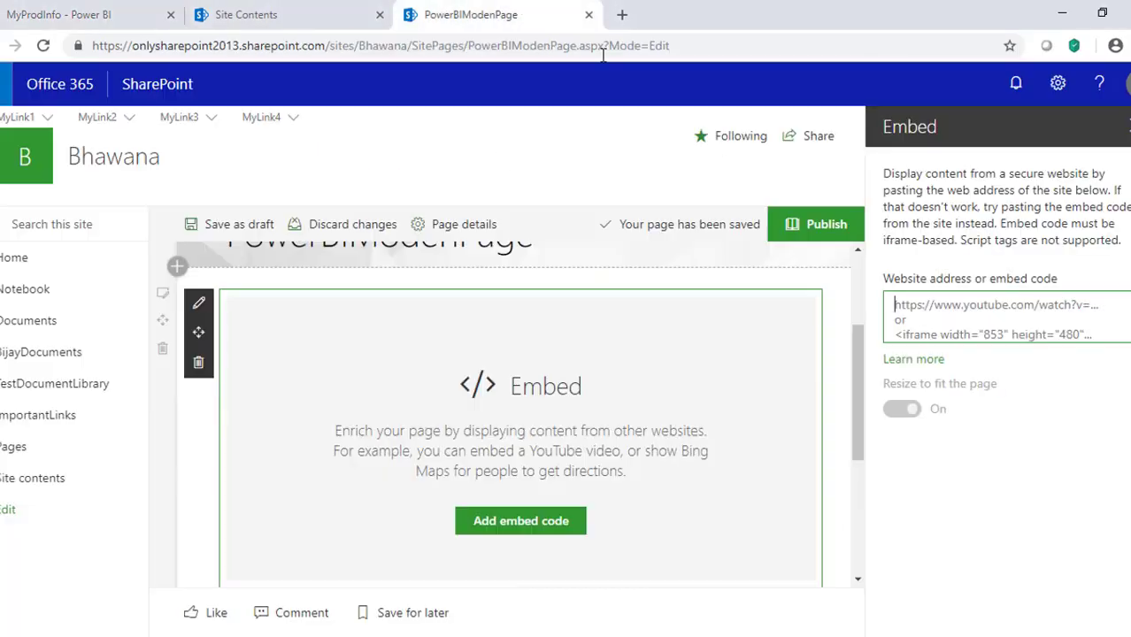
Paste the Power BI iframe code into the Embed web part, close its panel, and publish.
click(969, 312)
key(ctrl+v)
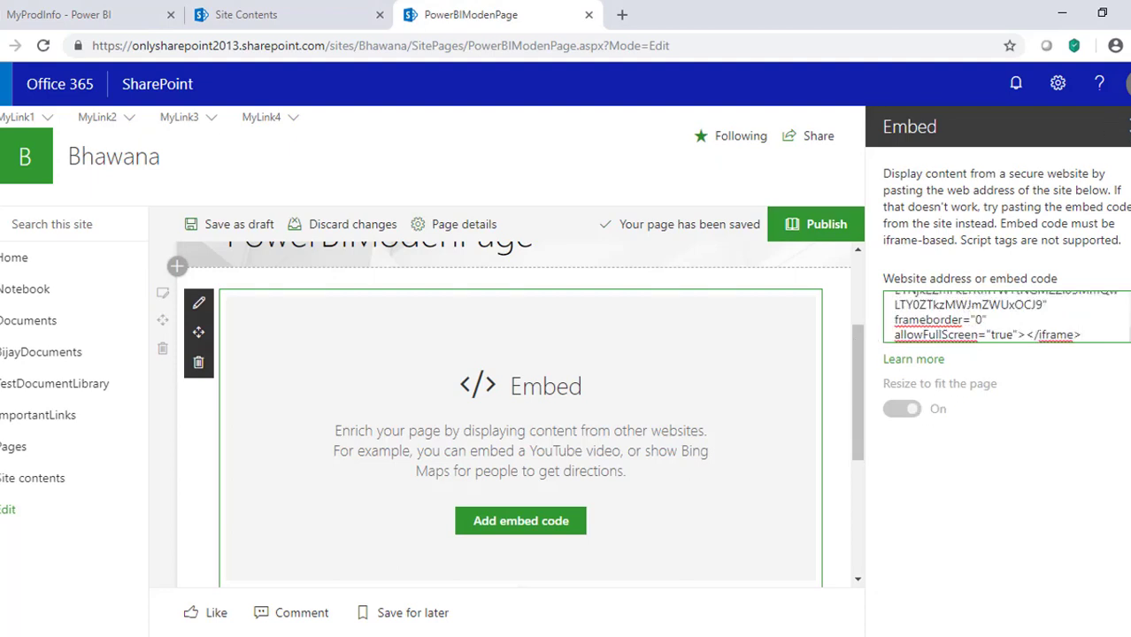
click(1126, 127)
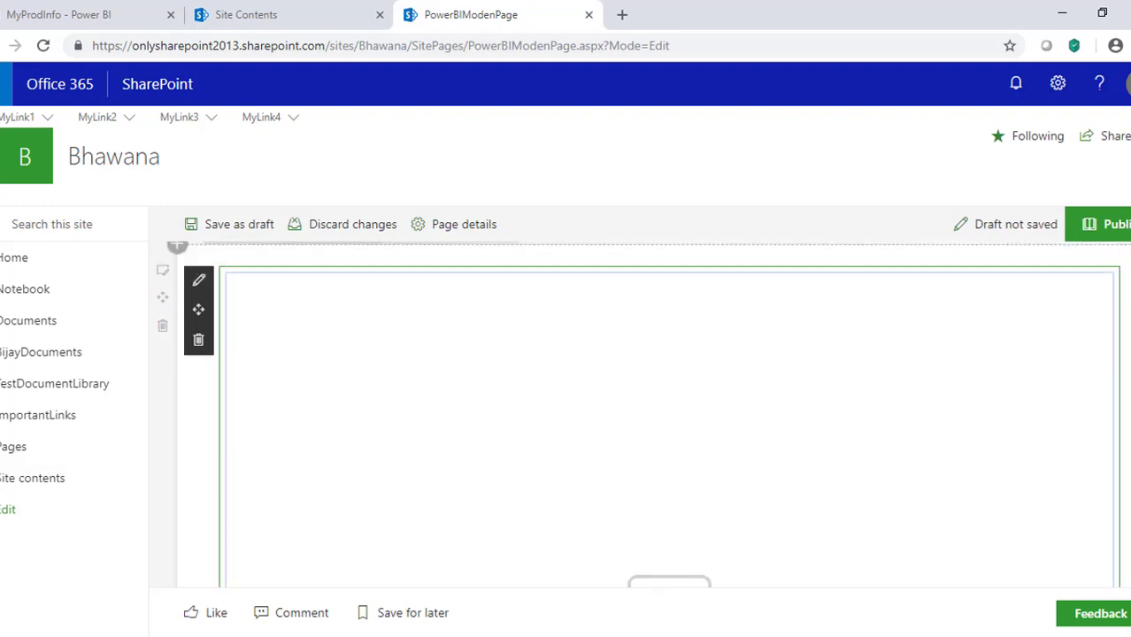
scroll(630, 414, down, 2)
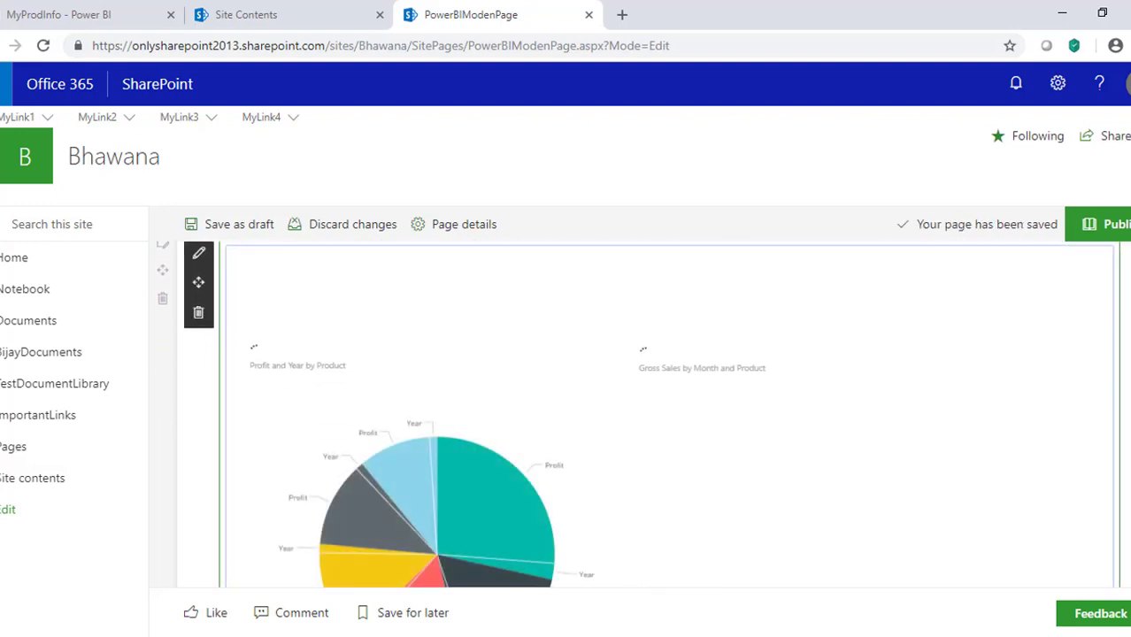
scroll(630, 415, down, 3)
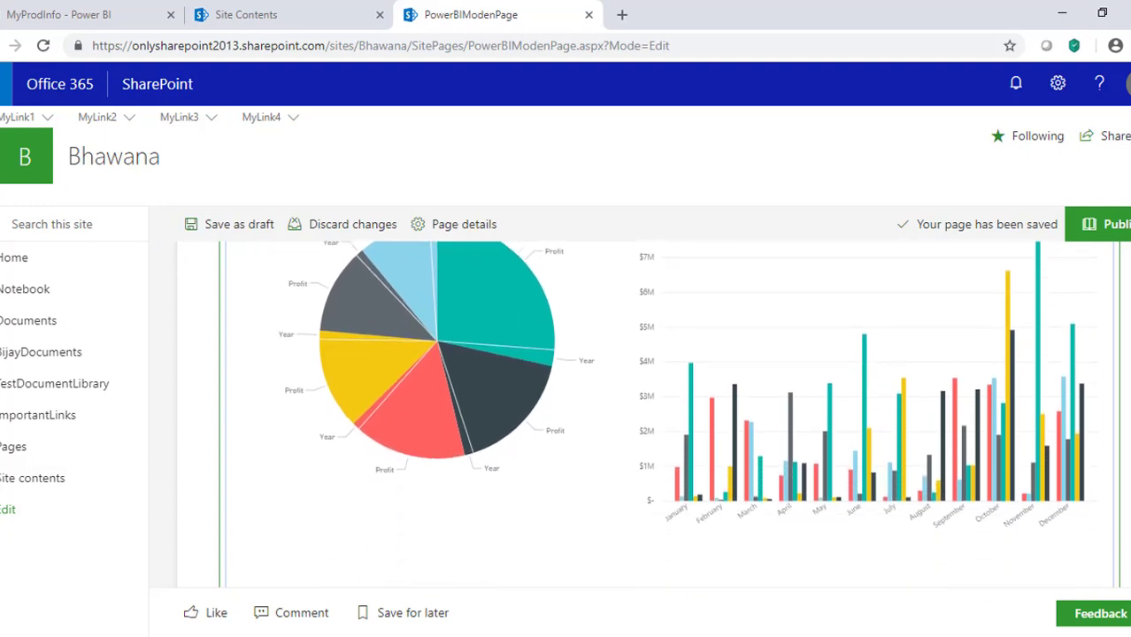
scroll(630, 414, up, 5)
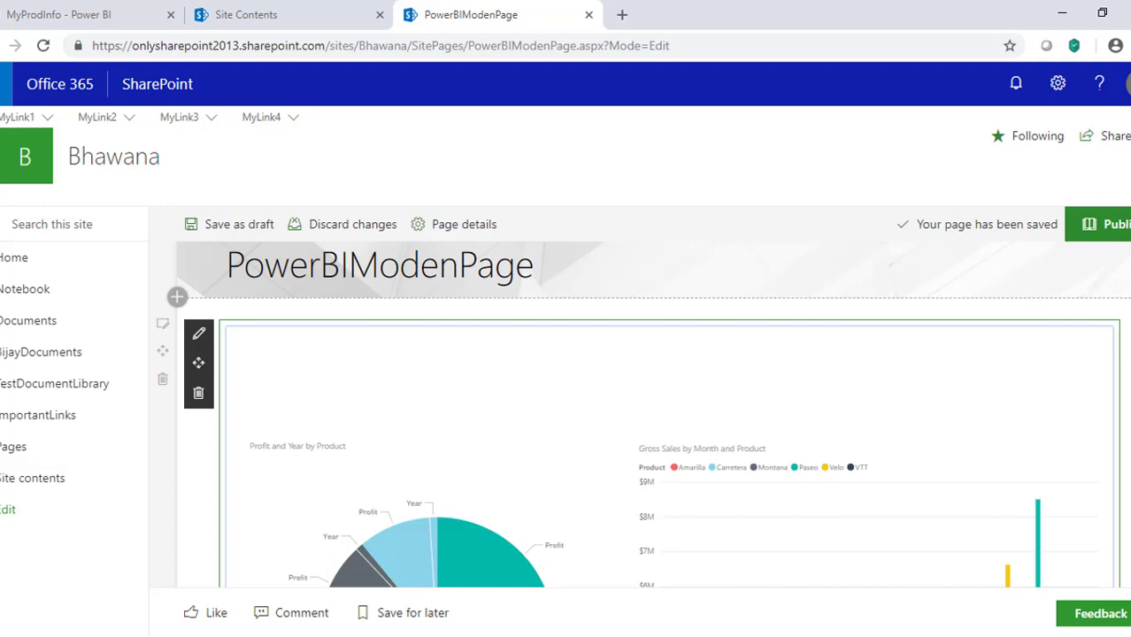
click(1119, 226)
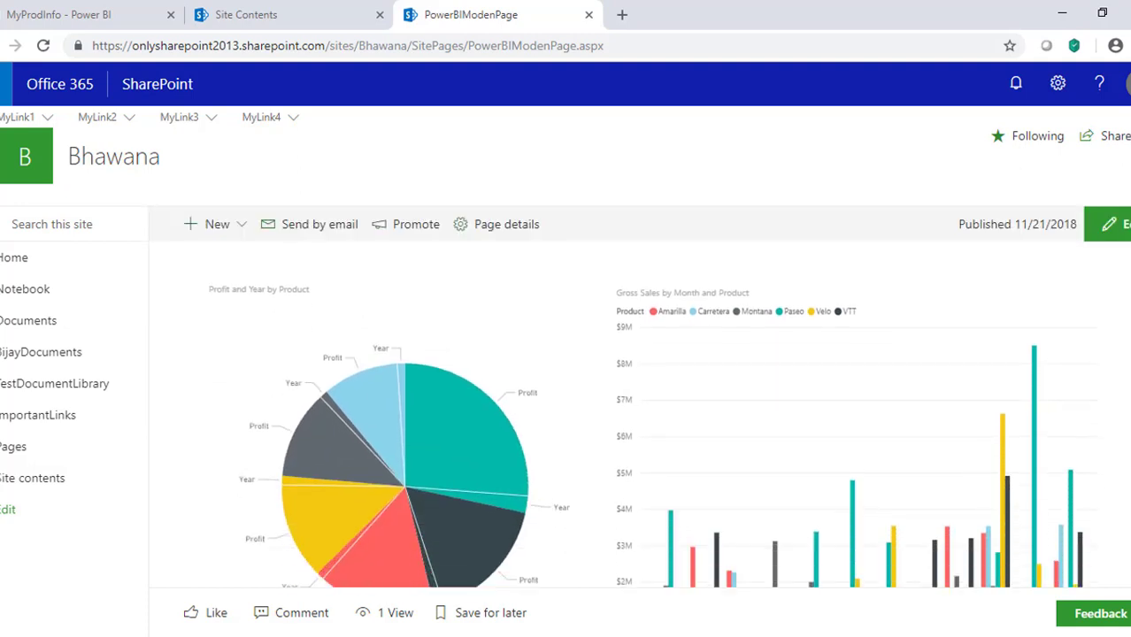
scroll(652, 421, down, 3)
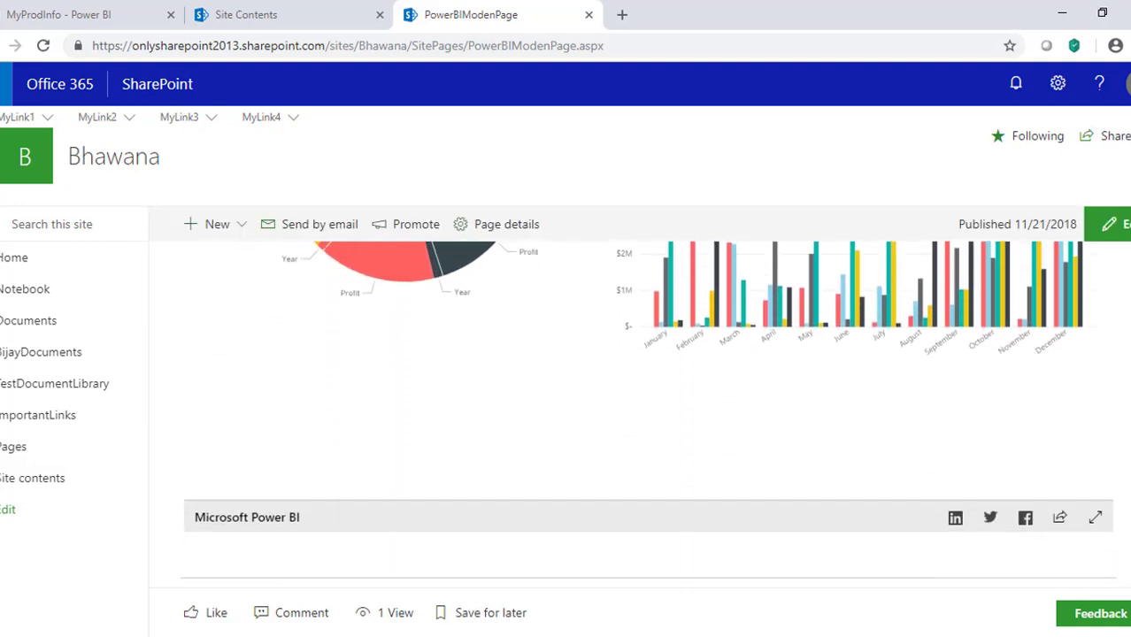
scroll(637, 416, up, 8)
scroll(638, 416, down, 4)
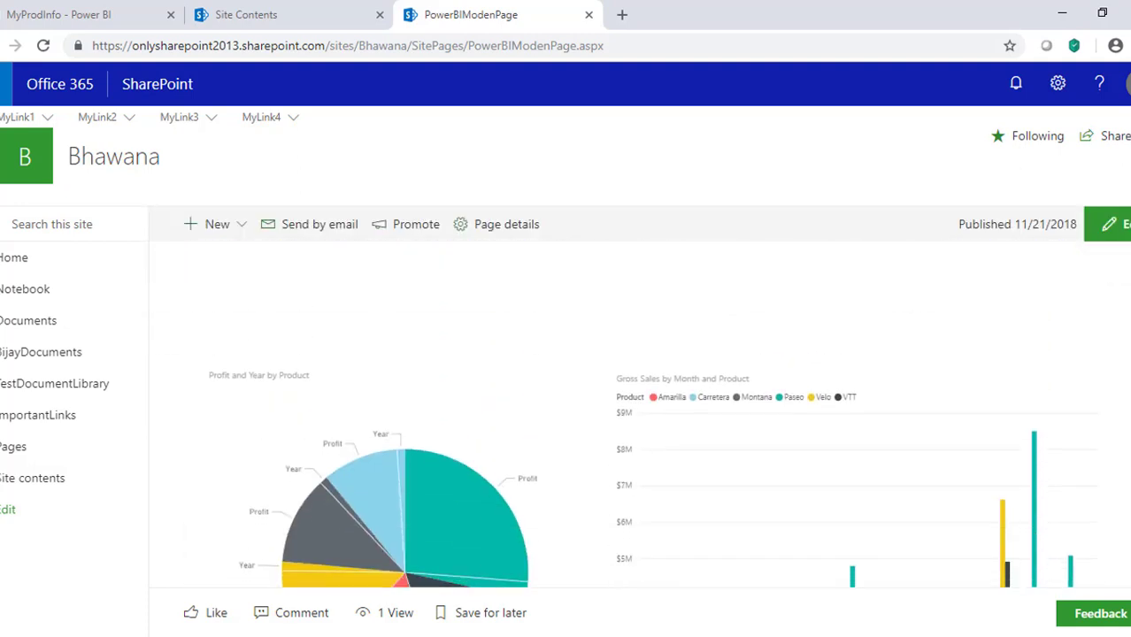
scroll(530, 368, up, 1)
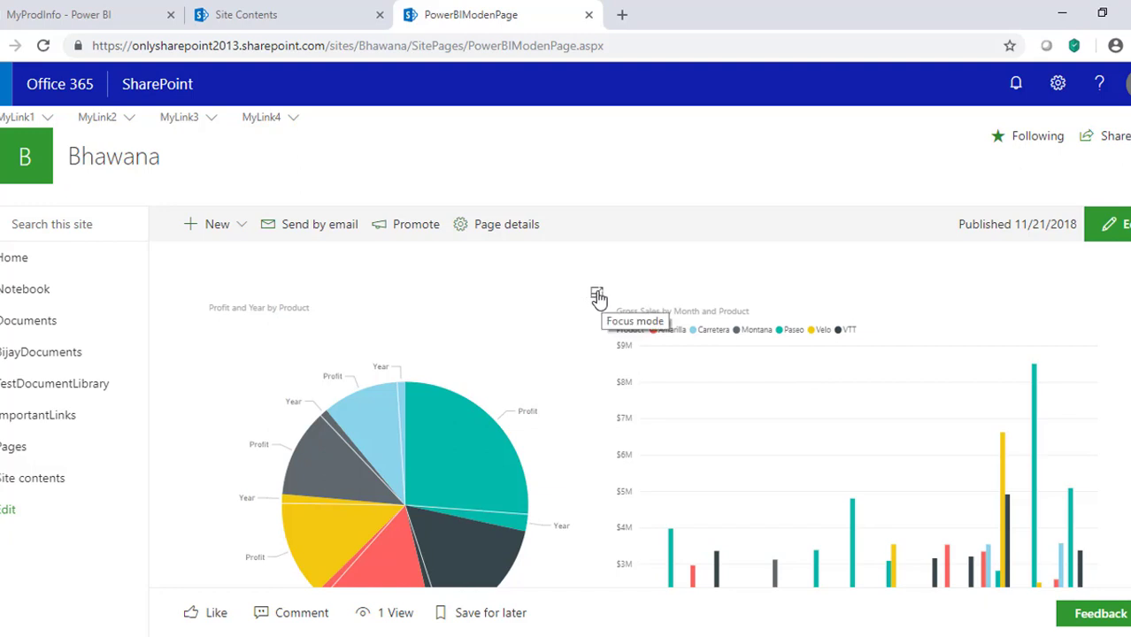
click(598, 294)
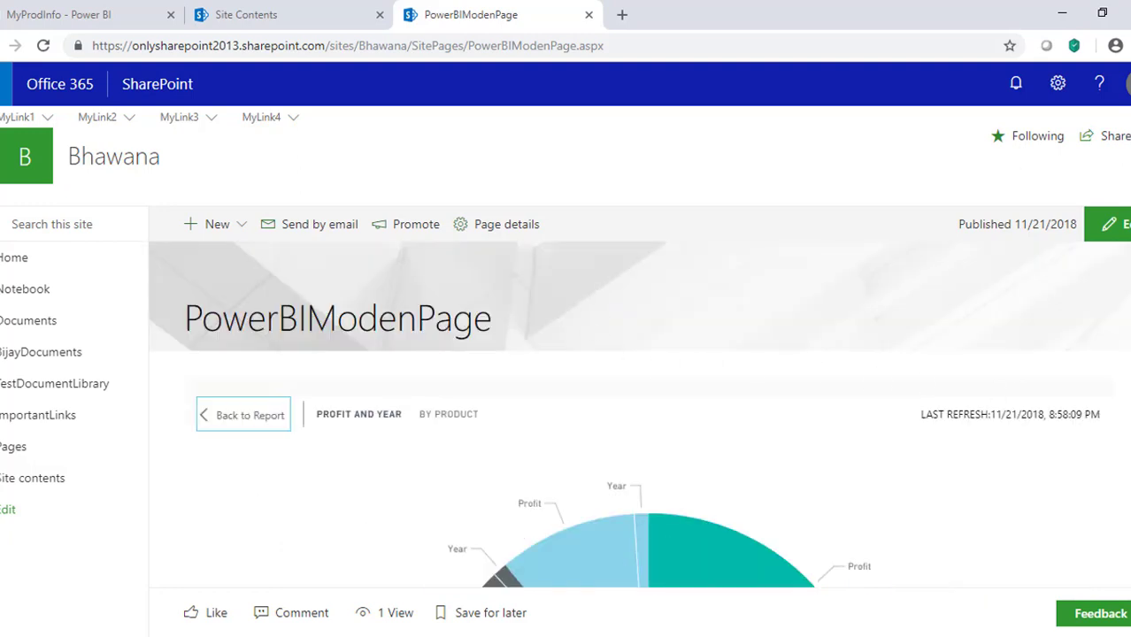
scroll(985, 494, down, 3)
scroll(984, 495, up, 3)
scroll(984, 495, down, 2)
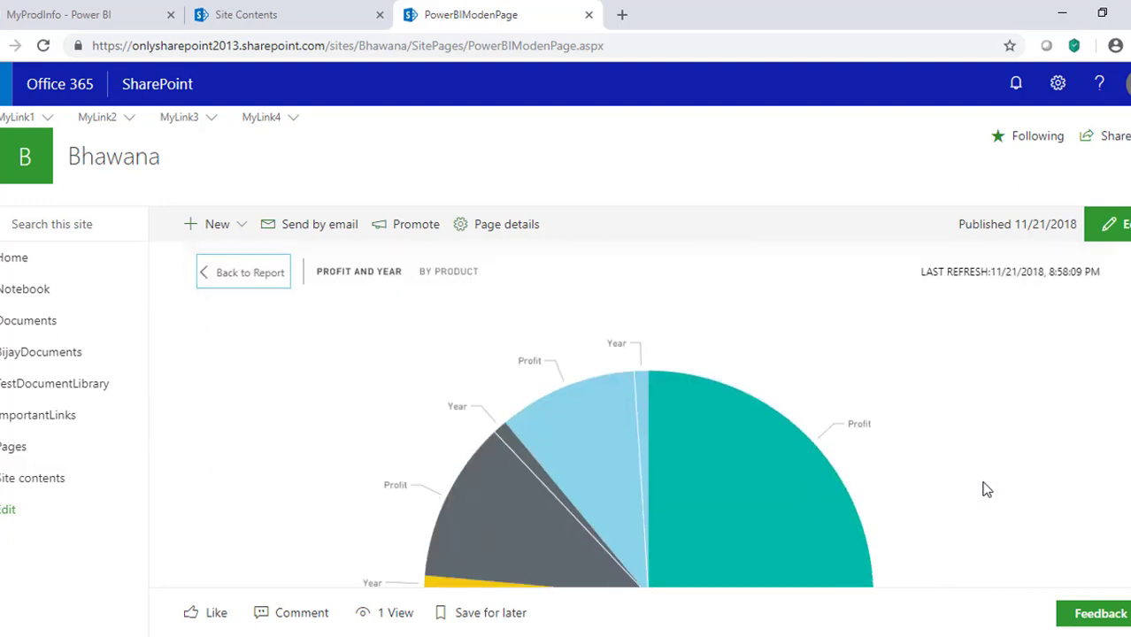
mouse_move(724, 458)
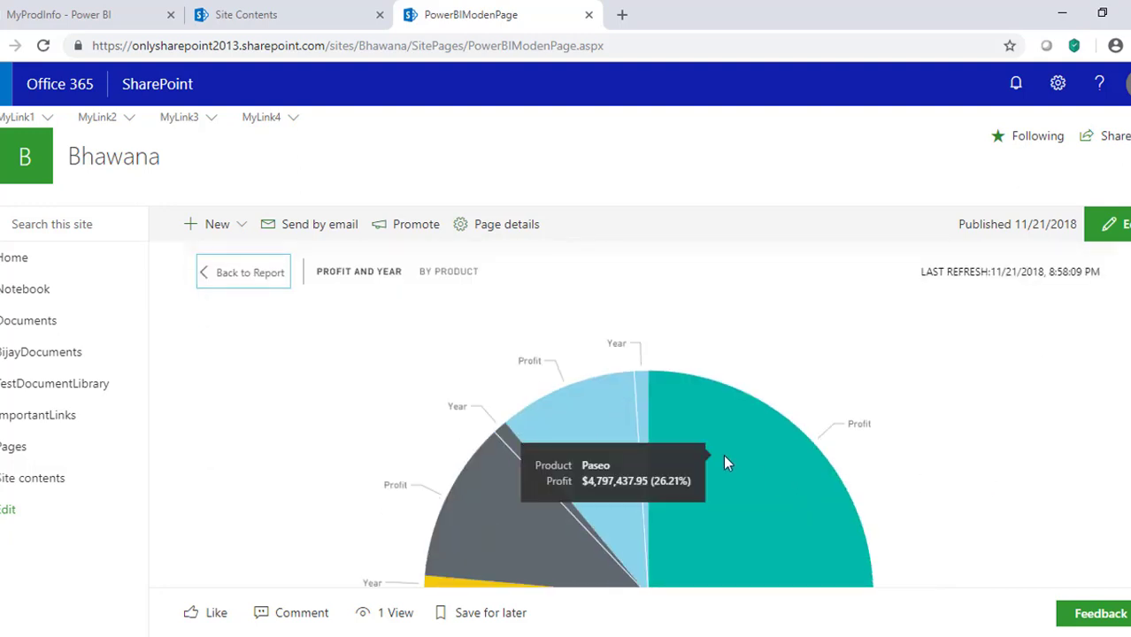
scroll(865, 431, down, 3)
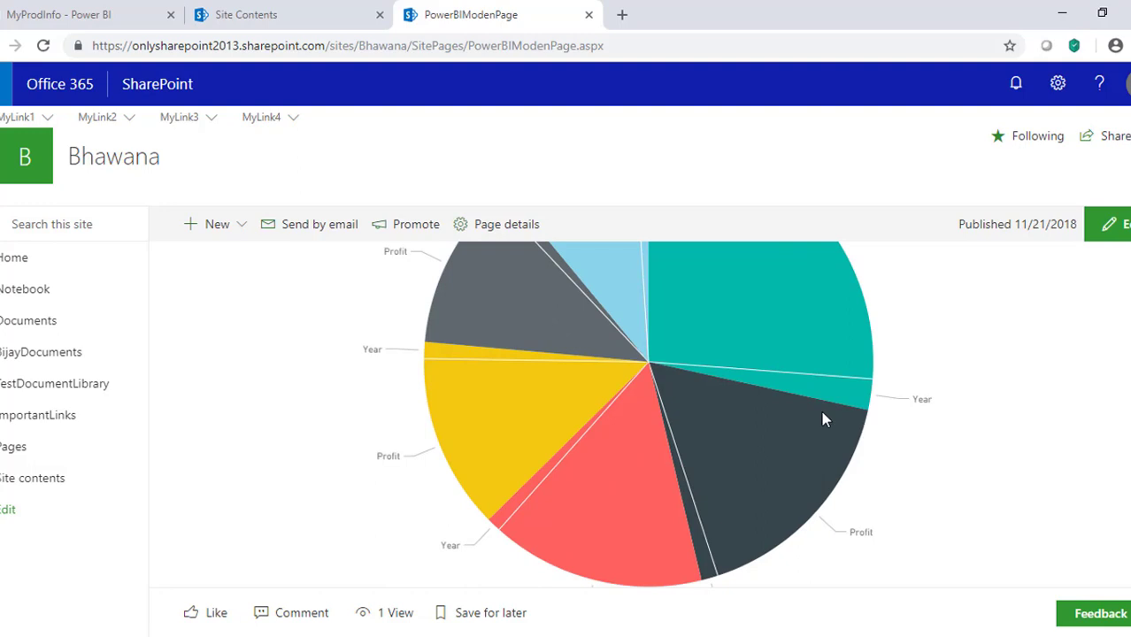
scroll(792, 486, down, 3)
scroll(799, 478, down, 1)
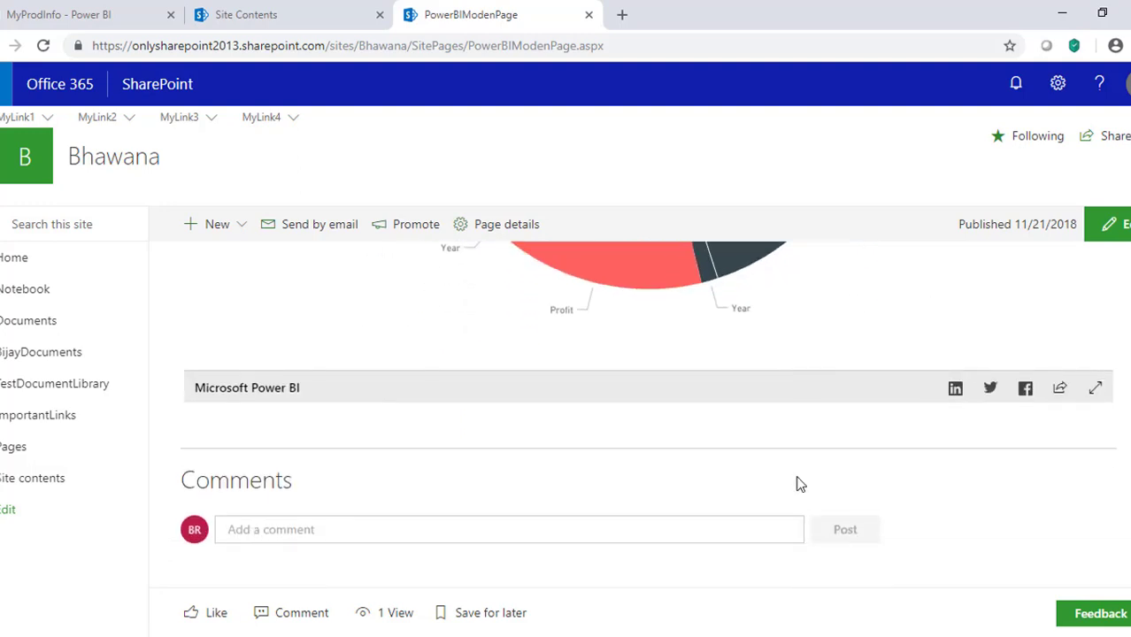
scroll(799, 482, up, 6)
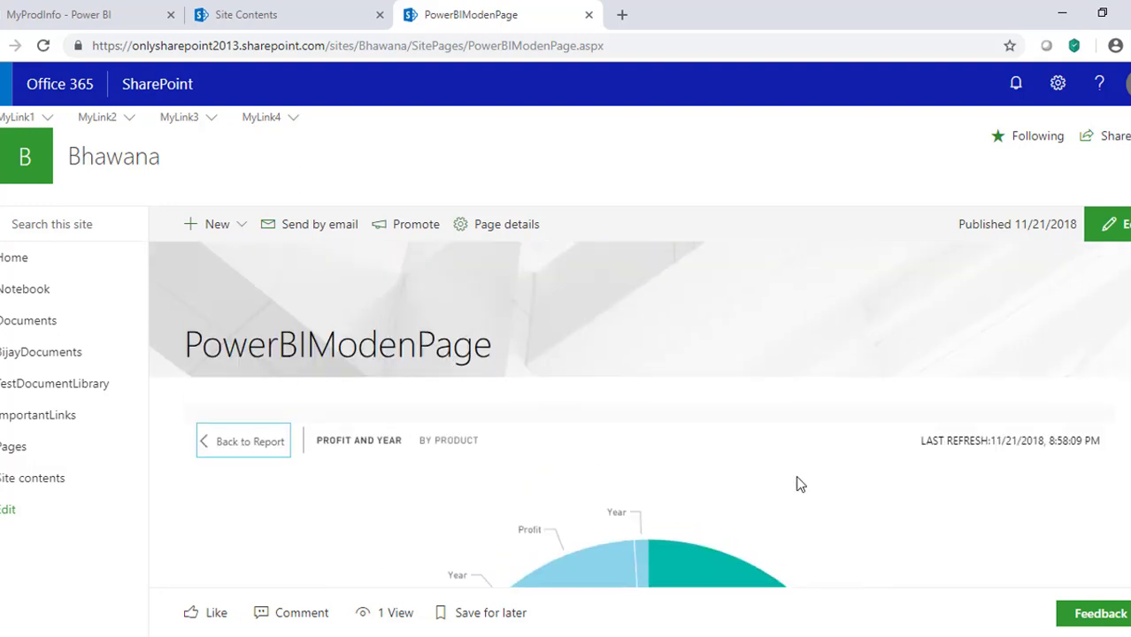
click(244, 445)
scroll(894, 478, down, 3)
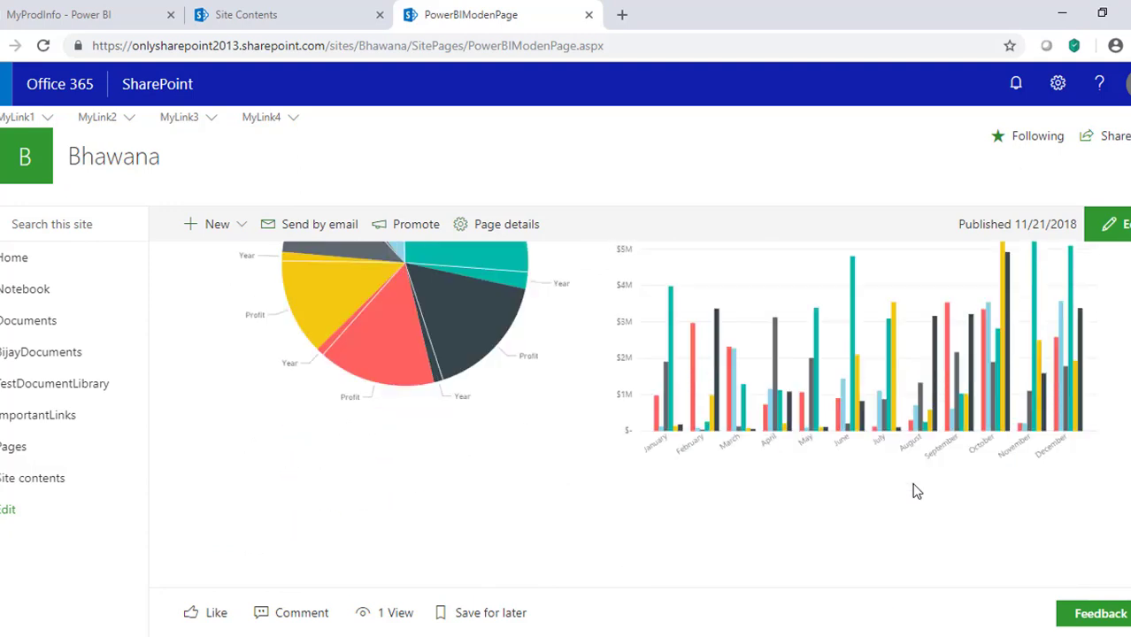
scroll(890, 488, down, 3)
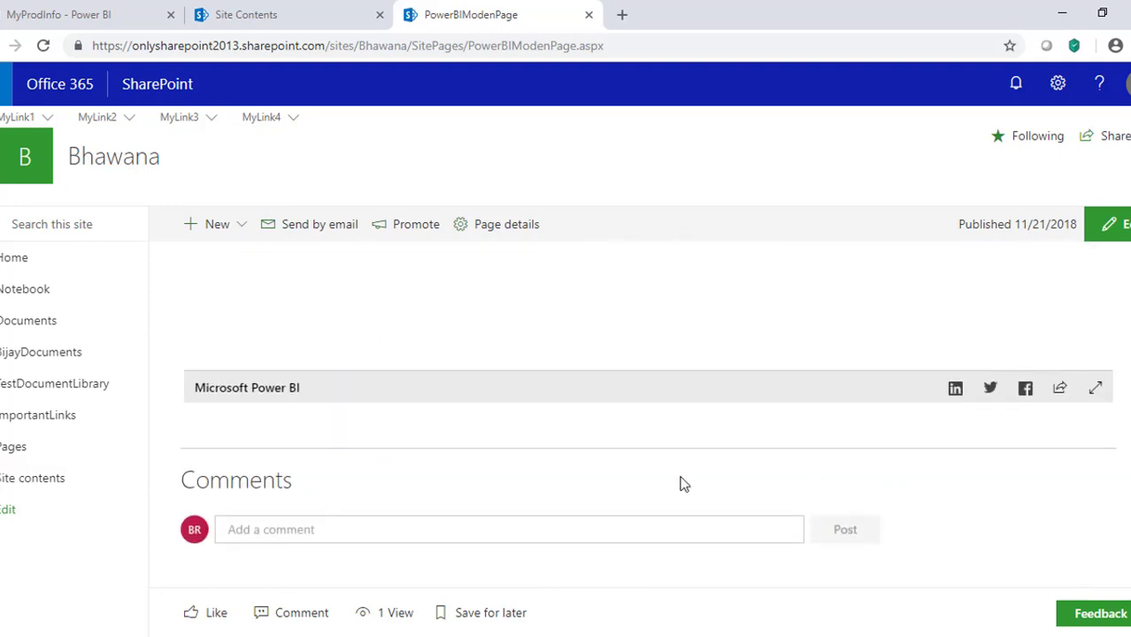
click(1097, 392)
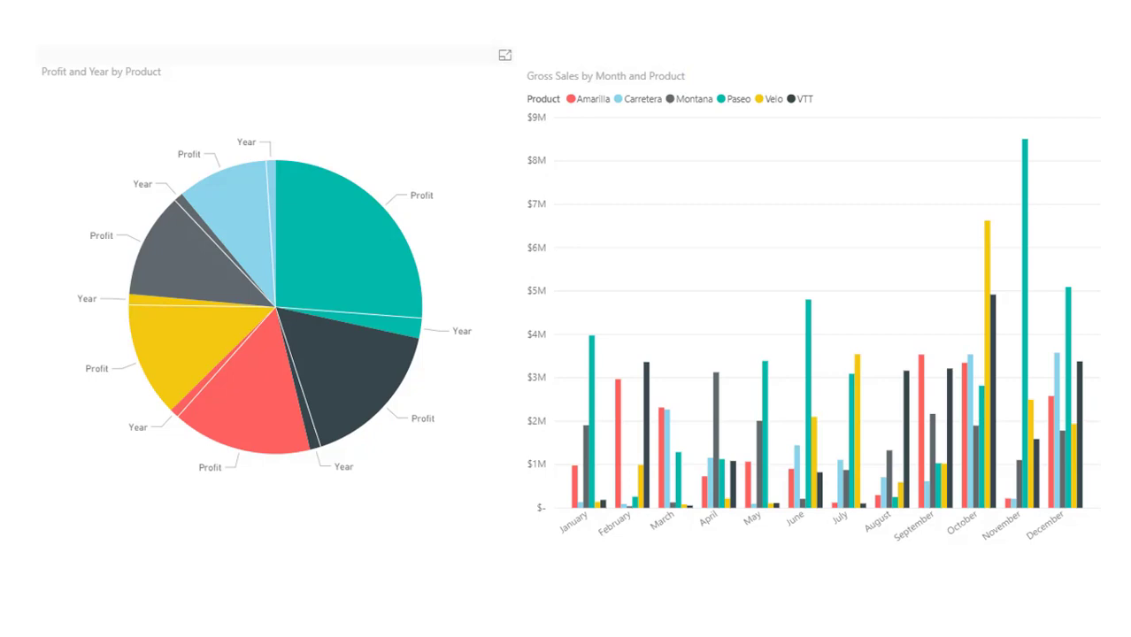
key(Escape)
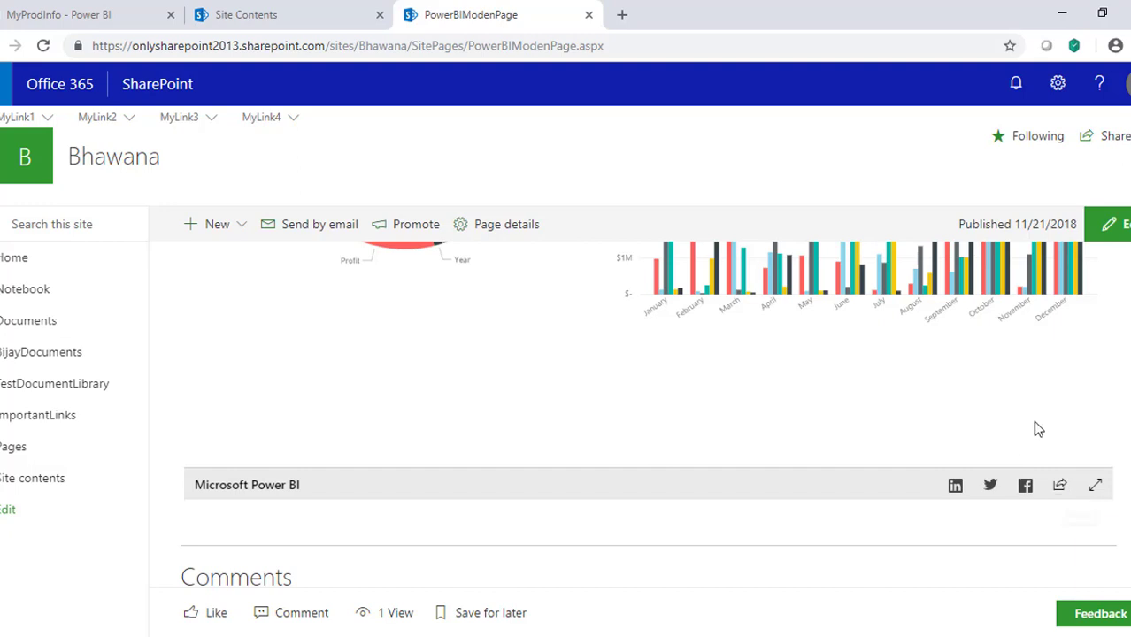
scroll(1036, 423, up, 5)
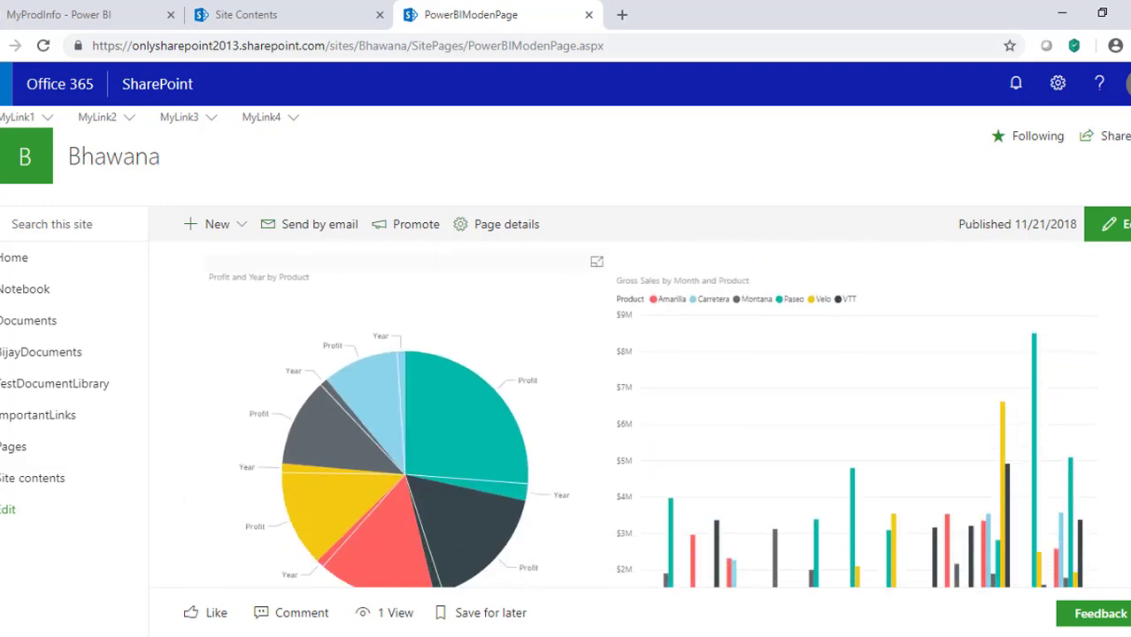
scroll(1046, 423, up, 3)
scroll(616, 415, down, 3)
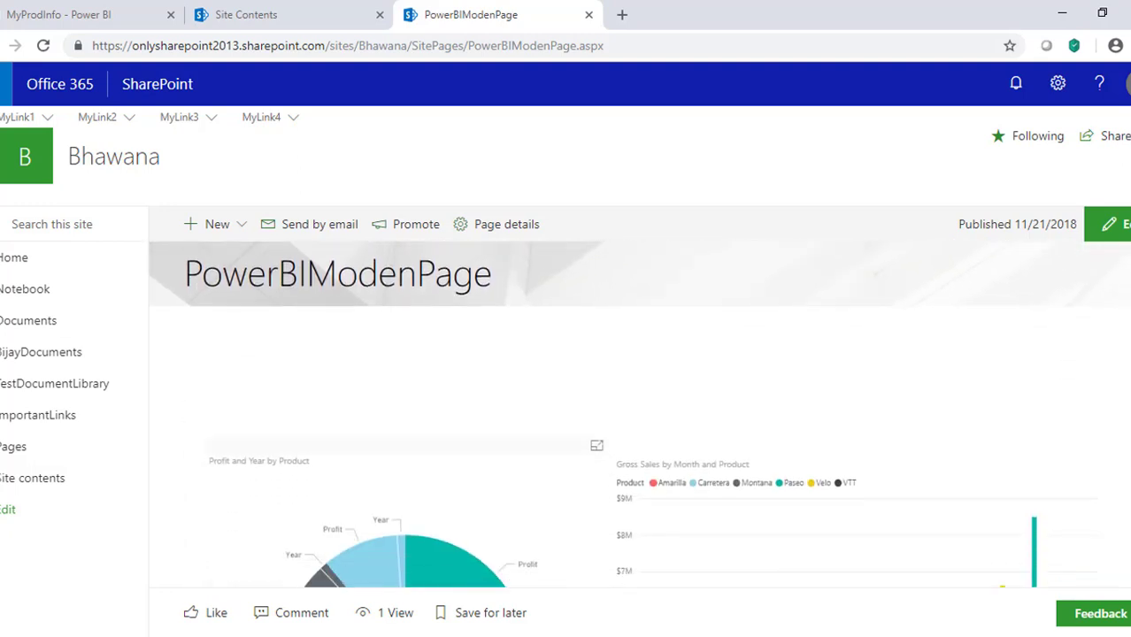